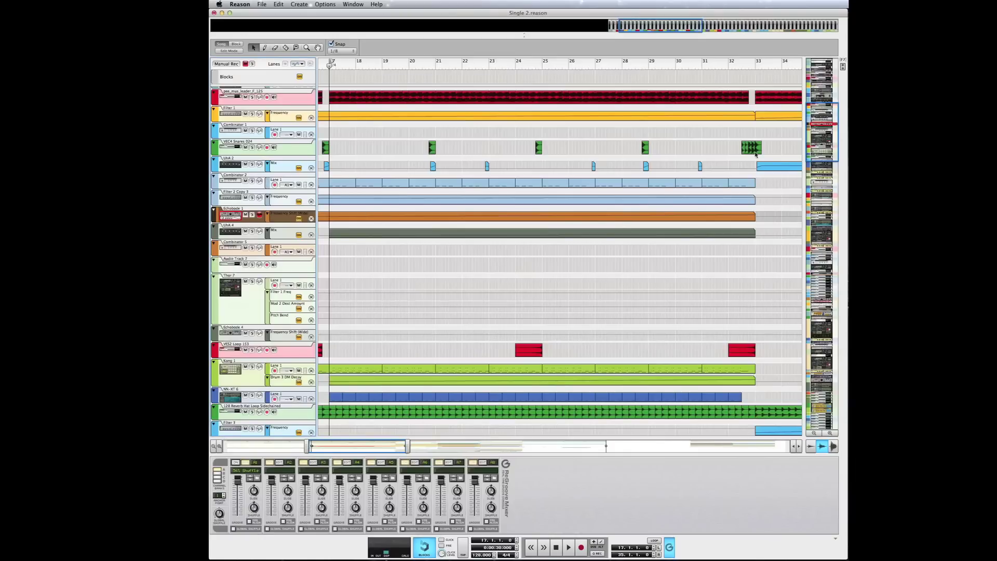
Step: Play the Single 2 song, then move the playhead back to about bar 31
{"action": "scroll", "coordinate": [627, 285], "scroll_direction": "up", "scroll_amount": 2}
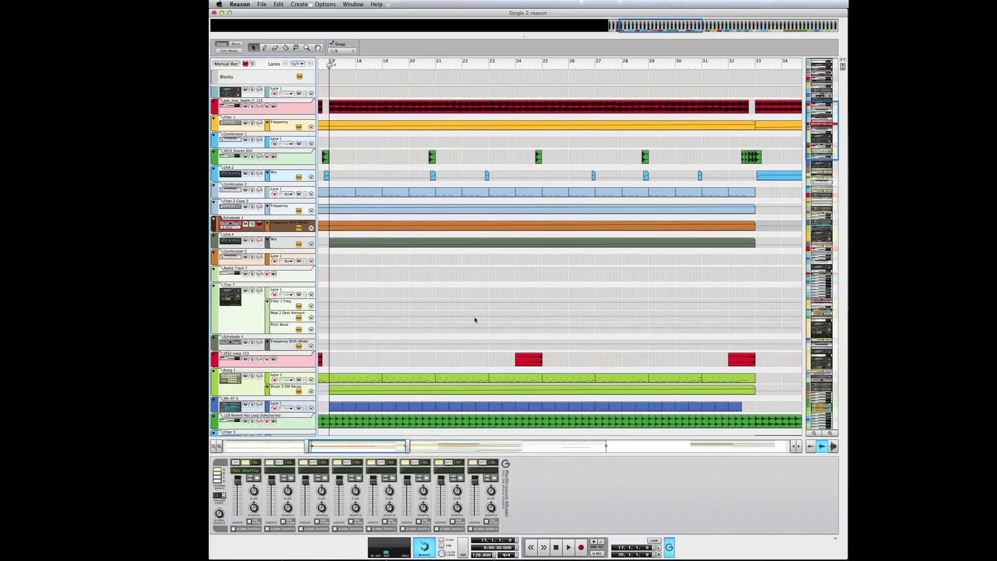
{"action": "key", "text": "space"}
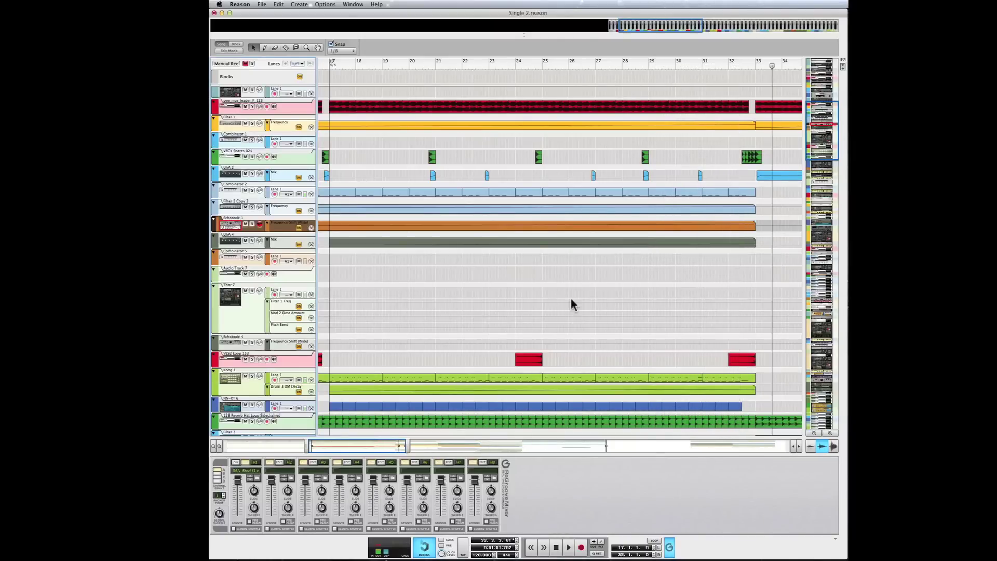
{"action": "scroll", "coordinate": [513, 291], "scroll_direction": "left", "scroll_amount": 1}
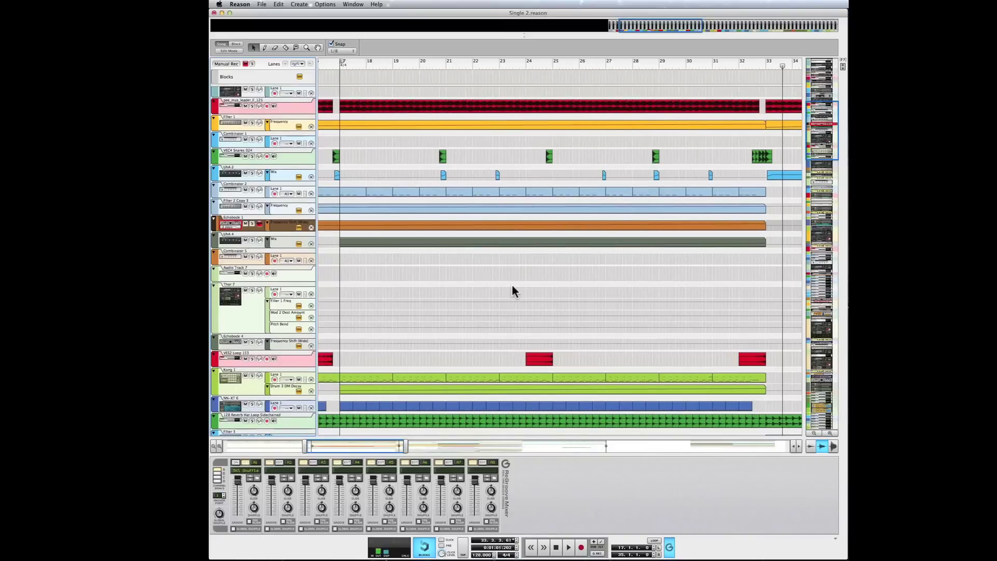
{"action": "left_click", "coordinate": [736, 65]}
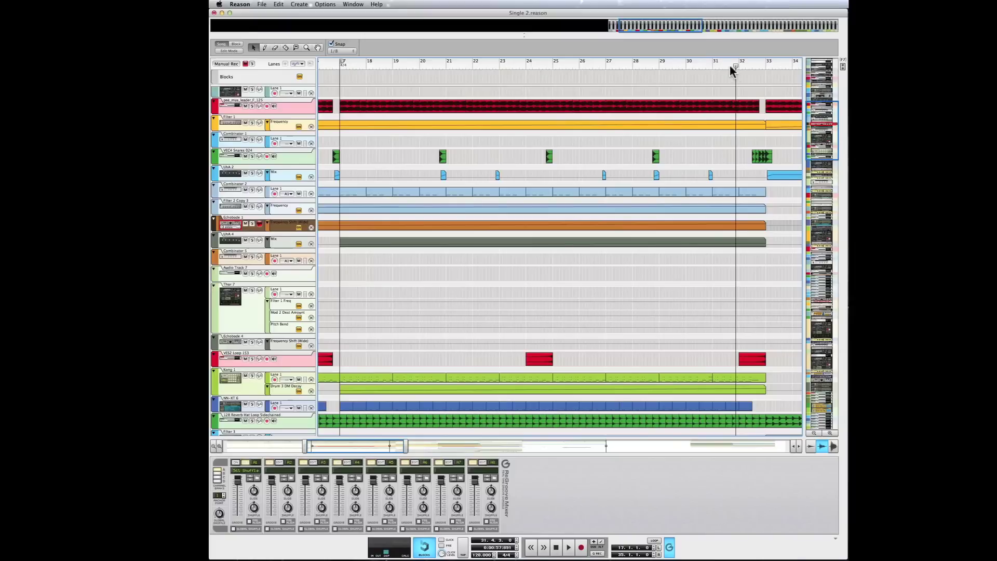
Step: Select the Combinator 2 track and switch from the sequencer to the device rack view
{"action": "left_click", "coordinate": [228, 191]}
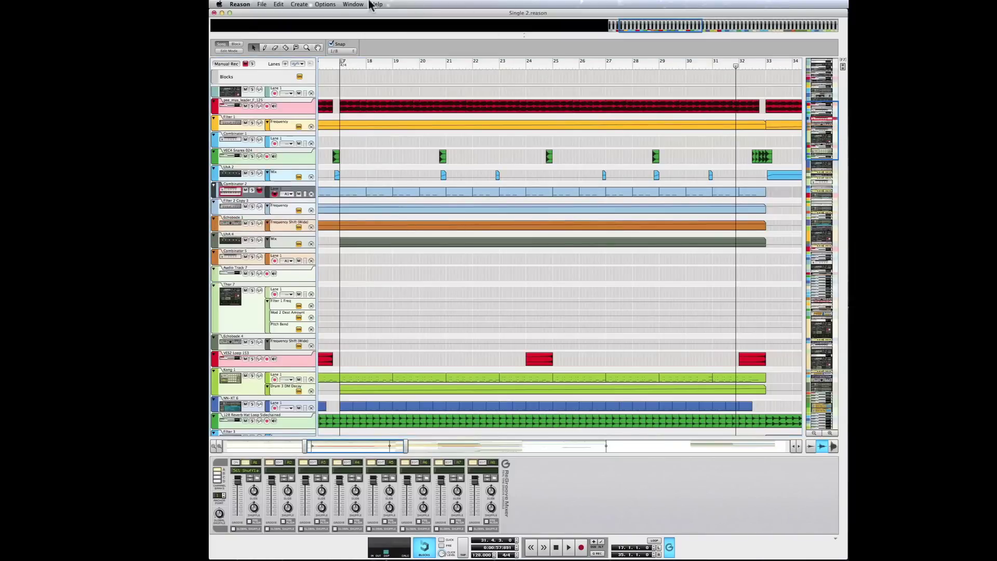
{"action": "left_click", "coordinate": [354, 4]}
{"action": "left_click", "coordinate": [362, 48]}
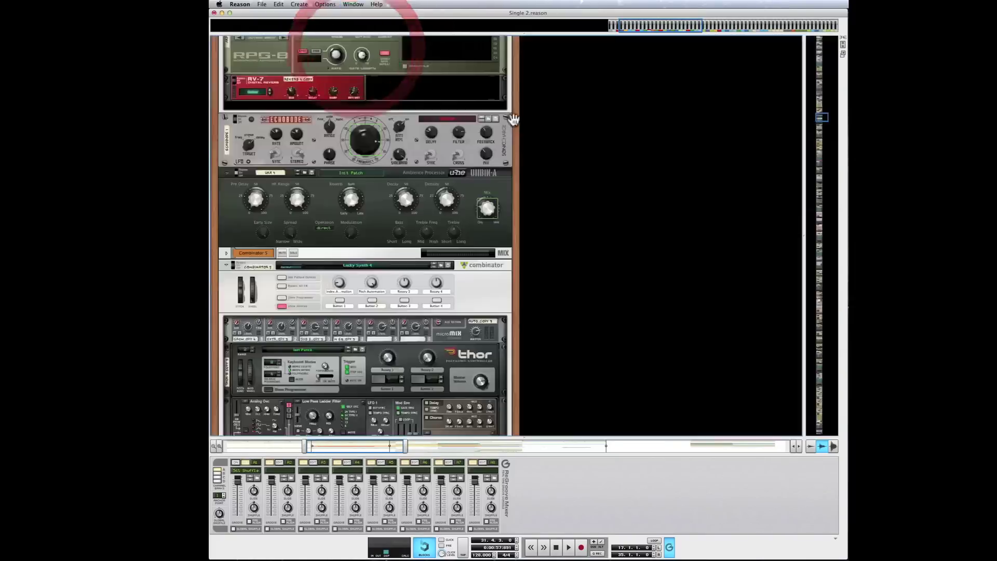
{"action": "scroll", "coordinate": [351, 254], "scroll_direction": "up", "scroll_amount": 10}
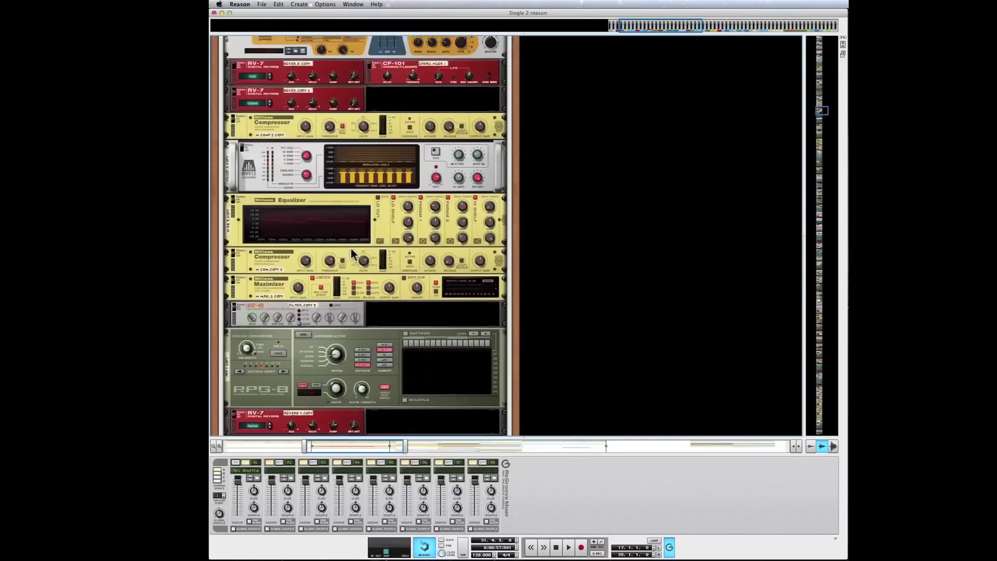
{"action": "scroll", "coordinate": [352, 254], "scroll_direction": "up", "scroll_amount": 8}
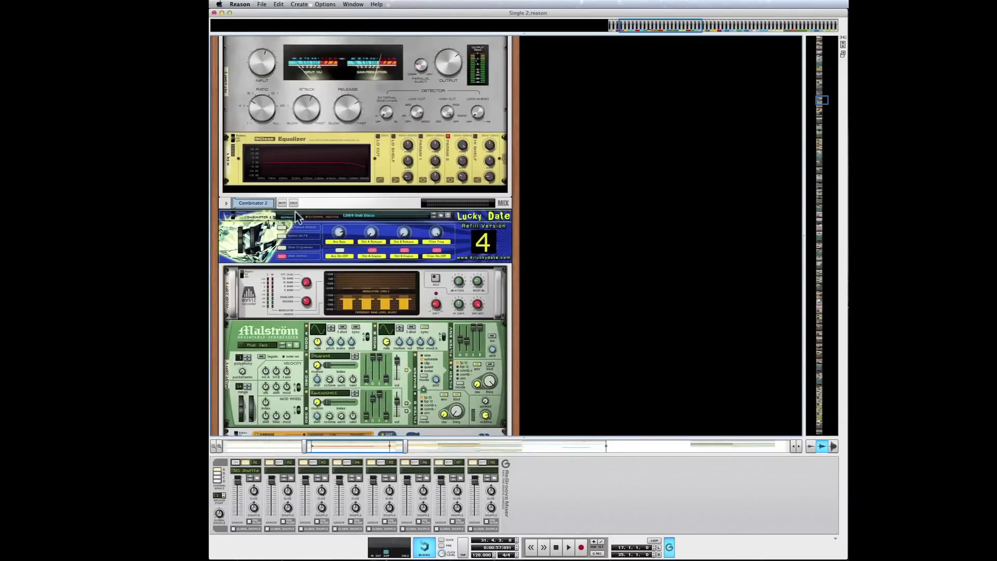
Step: Solo Combinator 2 in the rack, rewind the song, and play it
{"action": "left_click", "coordinate": [296, 206]}
{"action": "left_click", "coordinate": [294, 203]}
{"action": "left_click", "coordinate": [536, 549]}
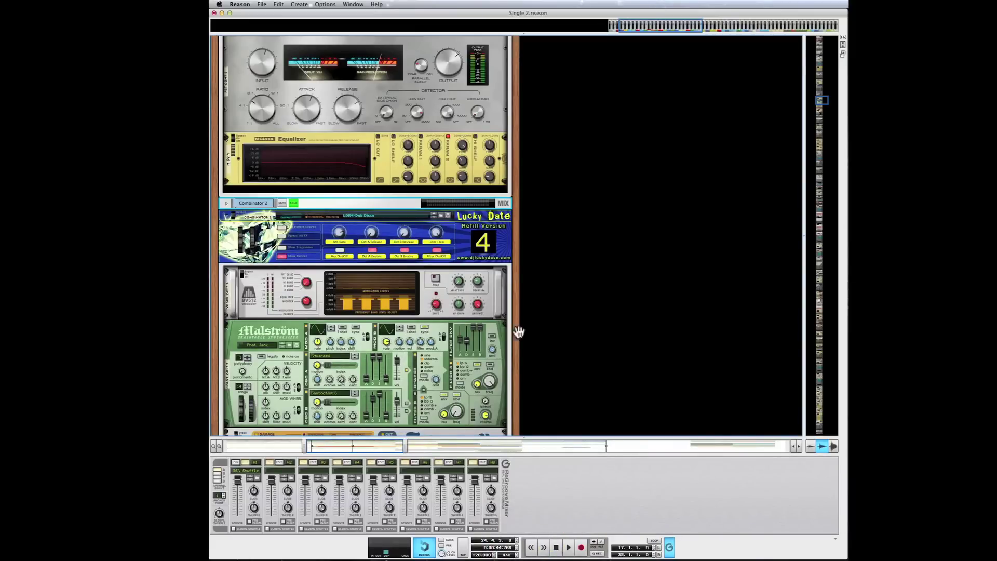
{"action": "scroll", "coordinate": [526, 331], "scroll_direction": "down", "scroll_amount": 20}
{"action": "scroll", "coordinate": [526, 336], "scroll_direction": "down", "scroll_amount": 15}
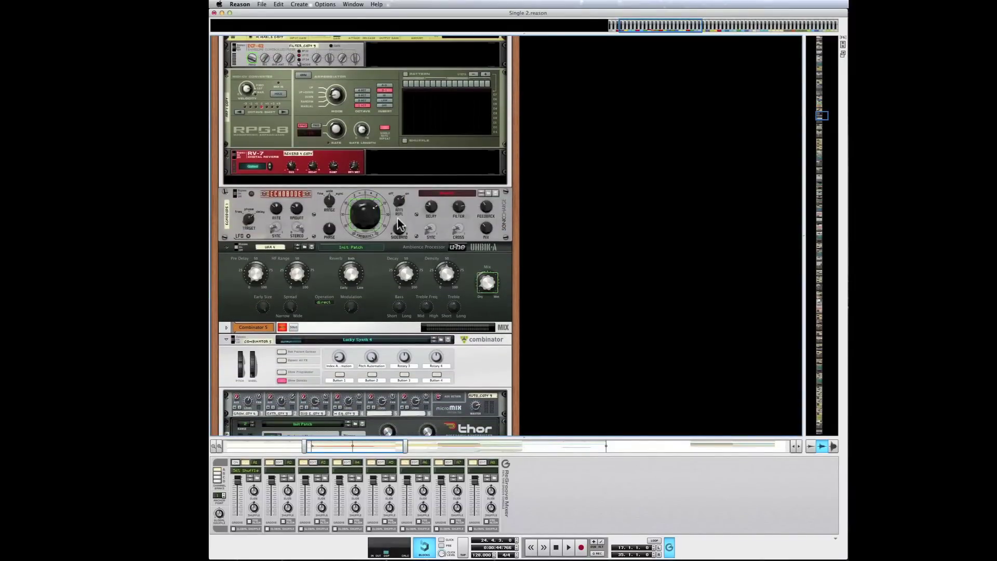
{"action": "key", "text": "space"}
{"action": "key", "text": "space"}
Step: Create the new song untitled 7 and close Single 2, choosing Don't Save
{"action": "left_click", "coordinate": [269, 3]}
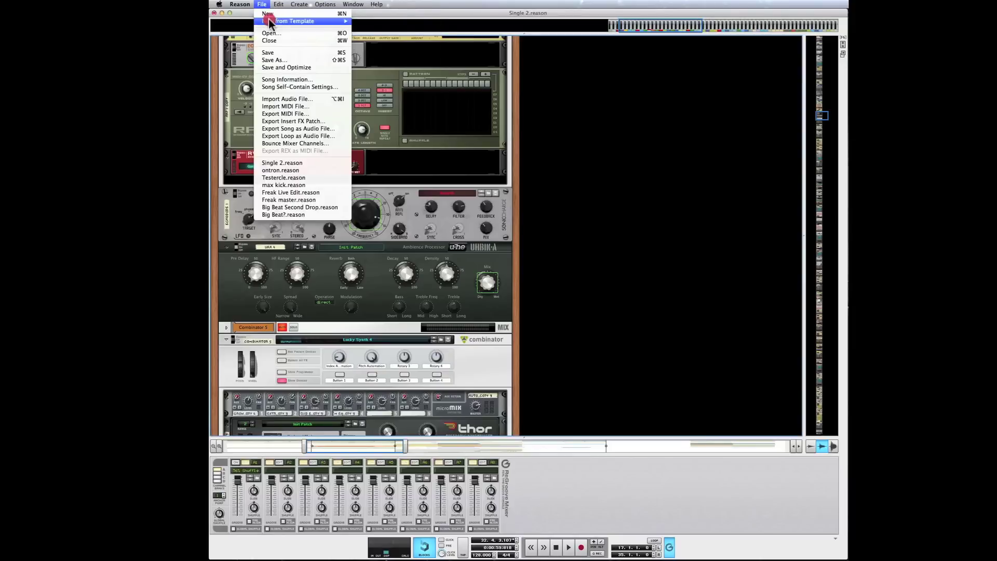
{"action": "left_click", "coordinate": [267, 14]}
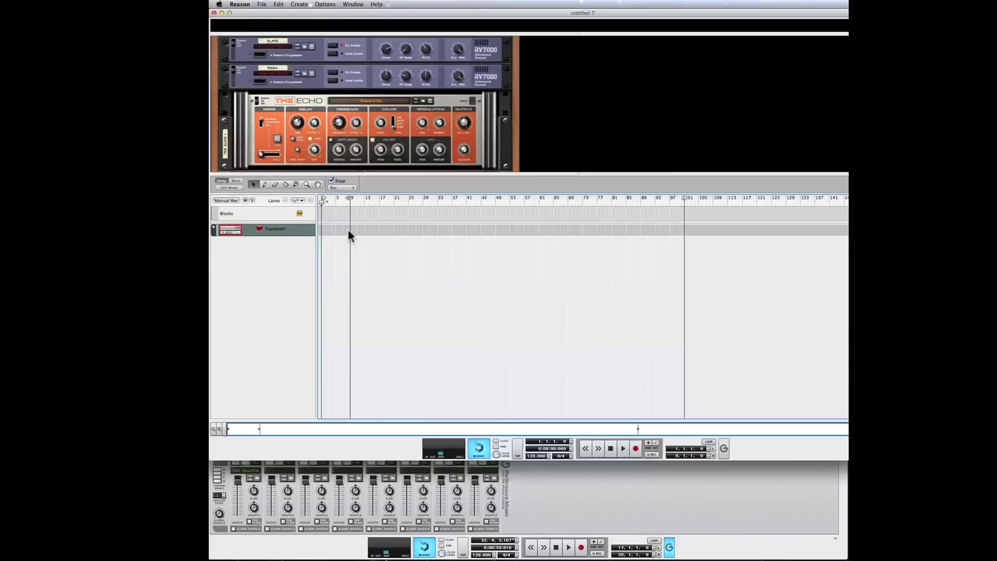
{"action": "left_click", "coordinate": [572, 508]}
{"action": "left_click", "coordinate": [214, 13]}
{"action": "left_click", "coordinate": [685, 182]}
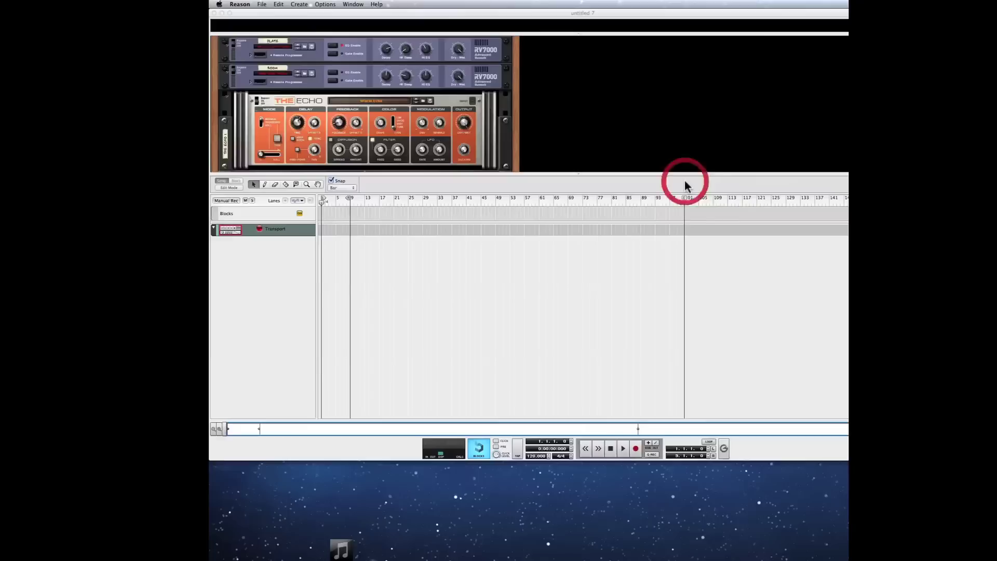
{"action": "left_click", "coordinate": [456, 246]}
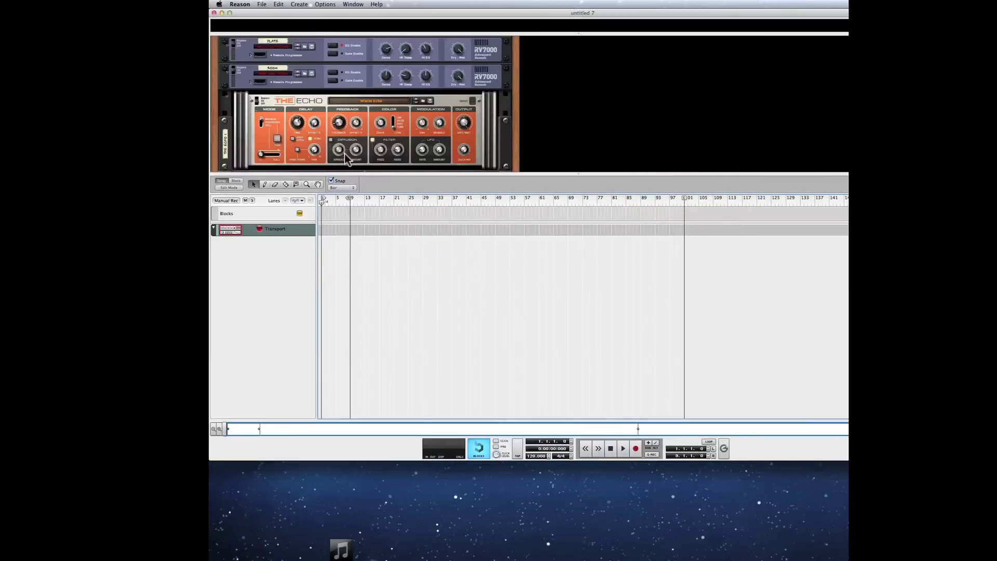
Step: Add an Echobode Frequency Shifter Delay from Creative FX below the DDL-1 delay
{"action": "scroll", "coordinate": [335, 88], "scroll_direction": "down", "scroll_amount": 5}
{"action": "right_click", "coordinate": [326, 155]}
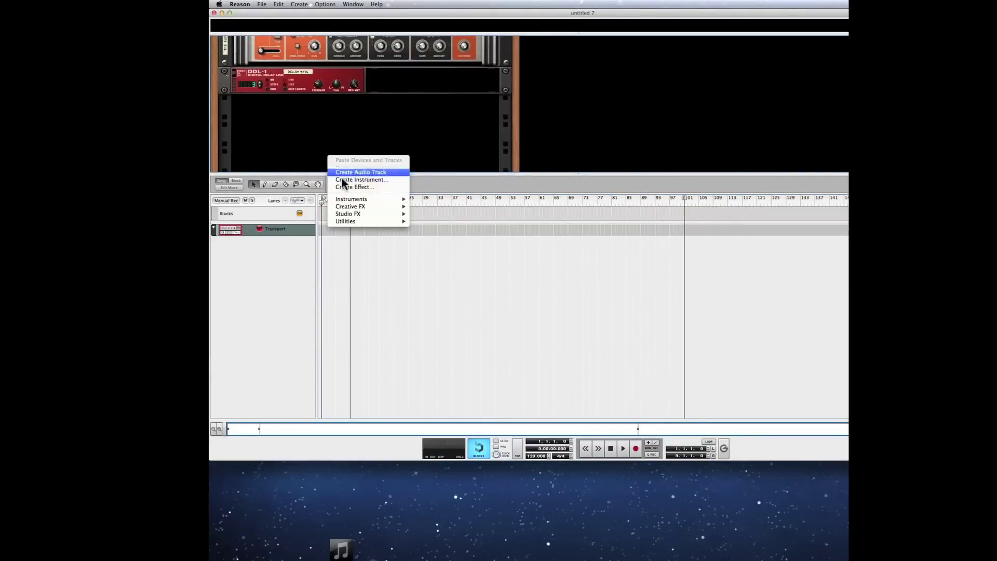
{"action": "mouse_move", "coordinate": [354, 196]}
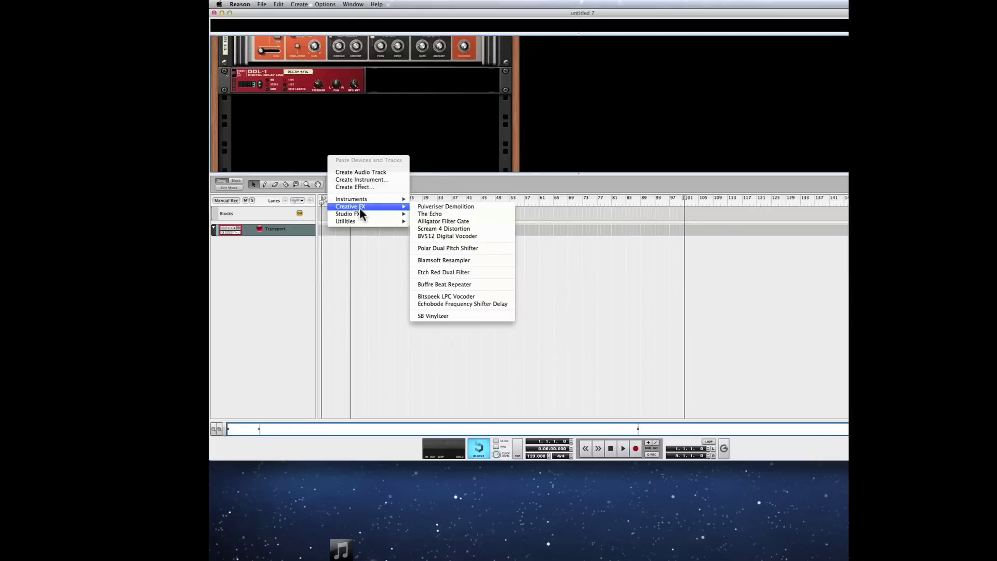
{"action": "mouse_move", "coordinate": [359, 214]}
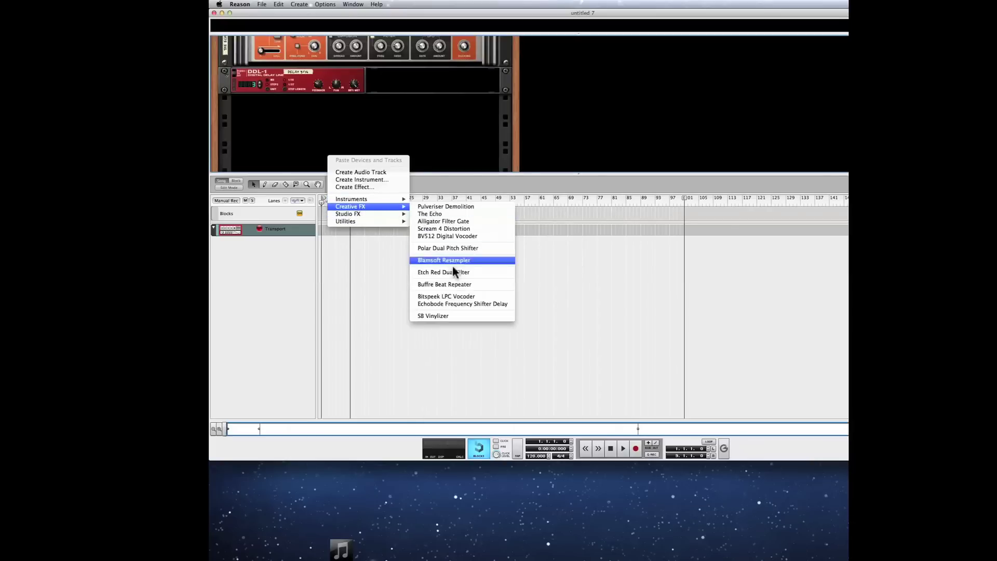
{"action": "left_click", "coordinate": [464, 304]}
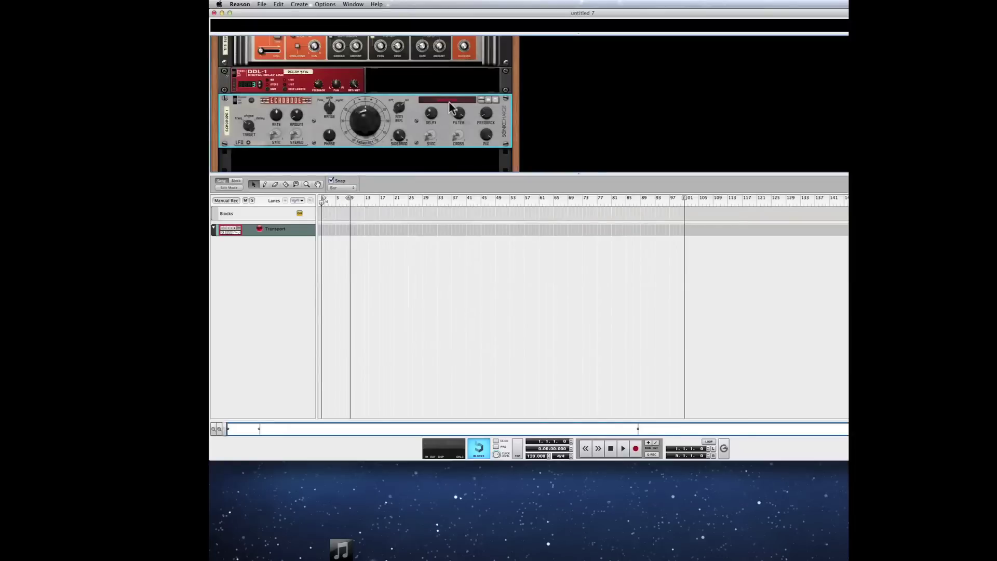
{"action": "key", "text": "super+Tab"}
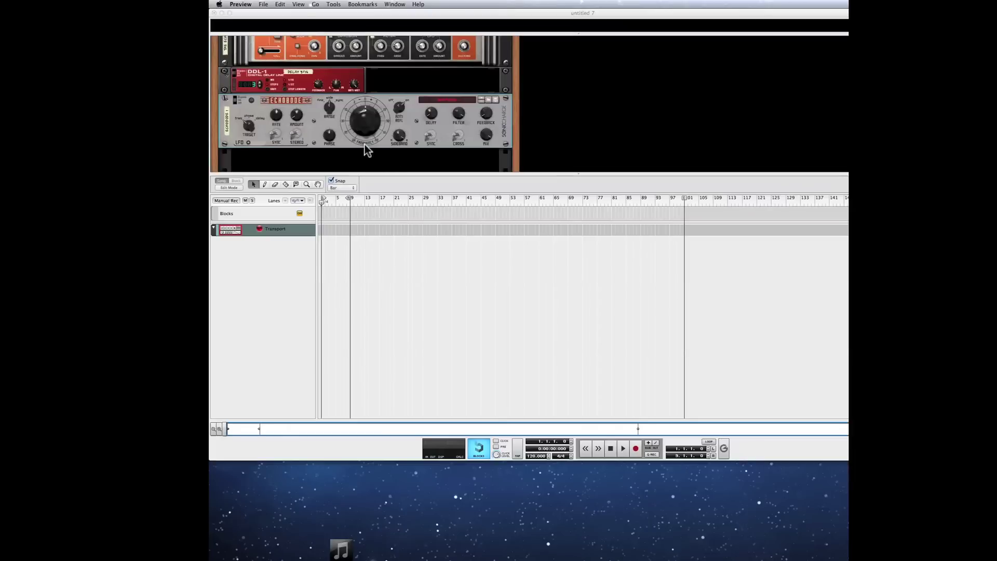
Step: Set the Echobode LFO target to Delay Time, rate to about 0.598 Hz, and adjust its stereo spread
{"action": "left_click", "coordinate": [346, 139]}
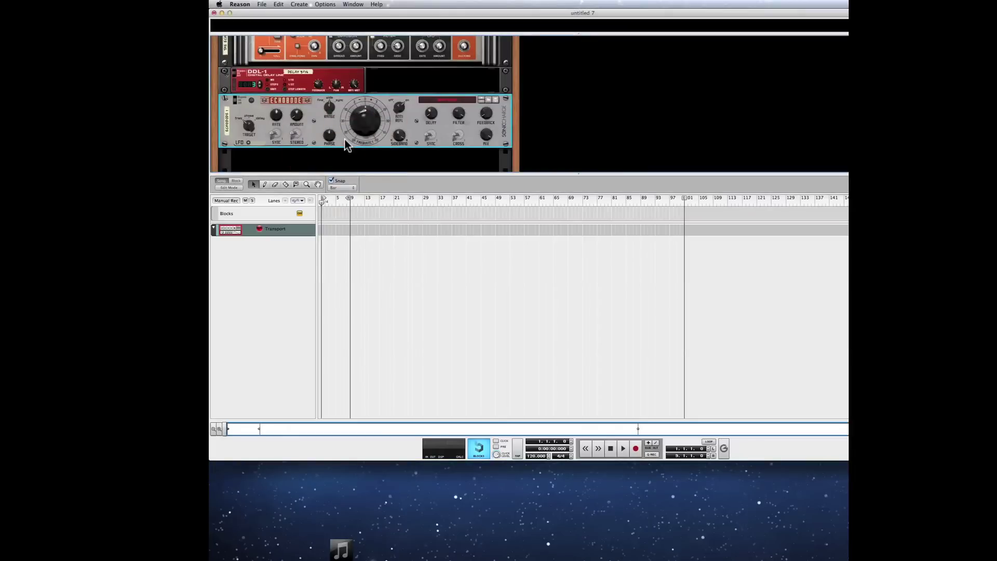
{"action": "right_click", "coordinate": [345, 140]}
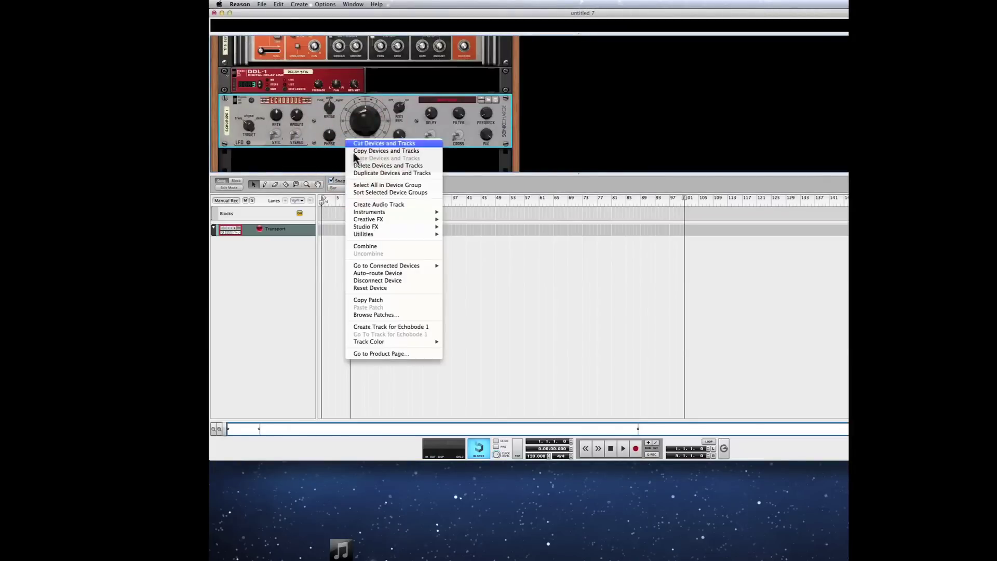
{"action": "left_click", "coordinate": [401, 289]}
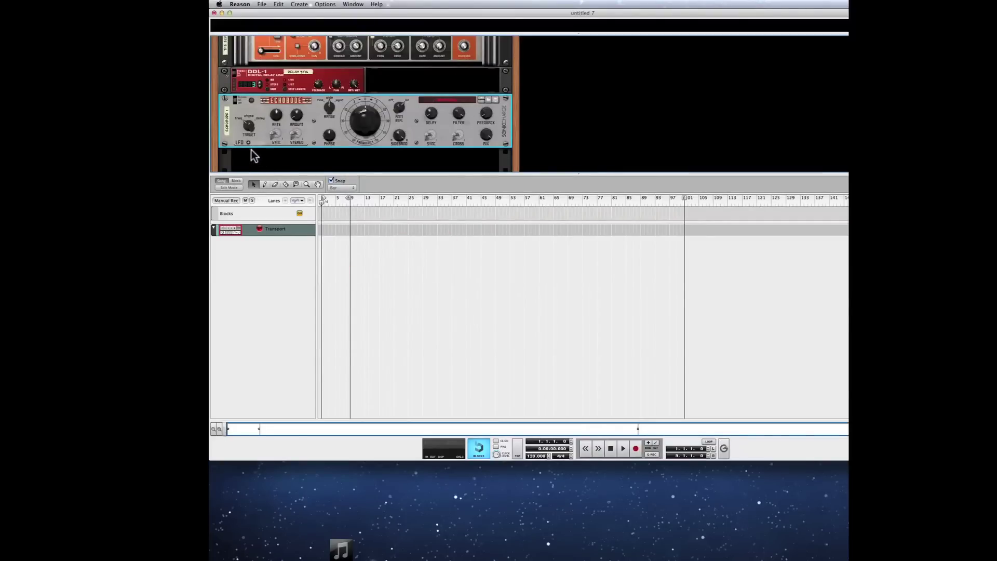
{"action": "left_click", "coordinate": [248, 102]}
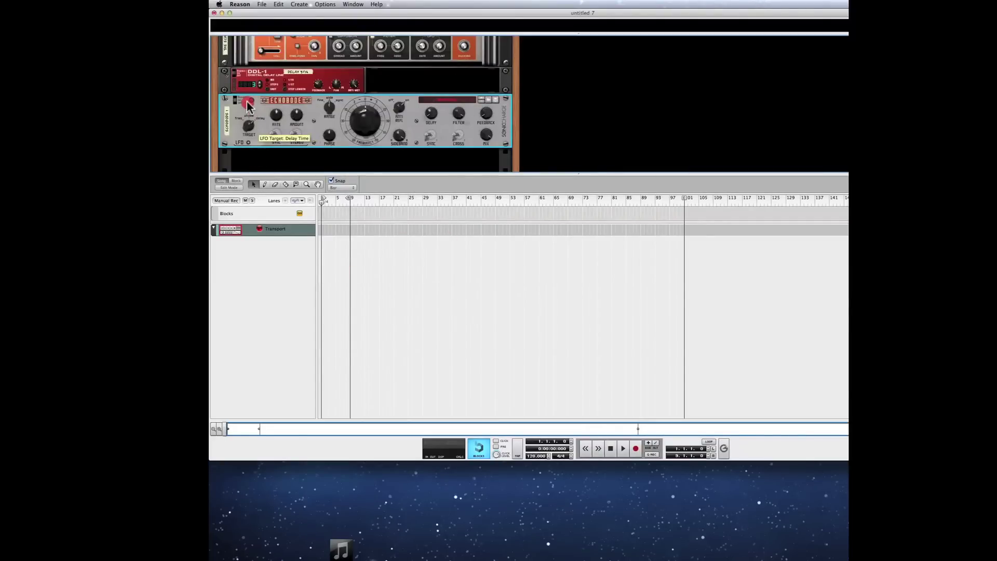
{"action": "left_click", "coordinate": [278, 121]}
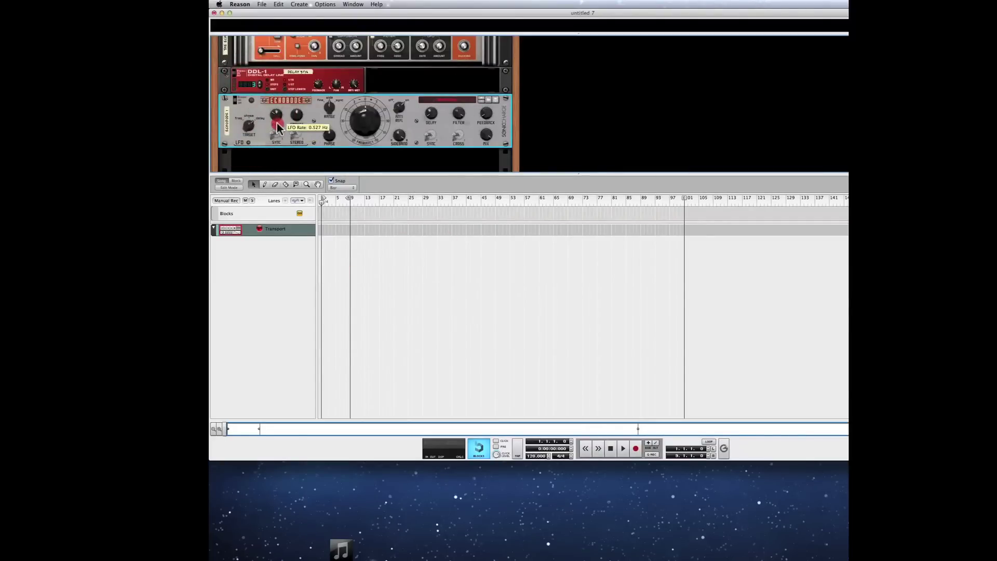
{"action": "left_click_drag", "start_coordinate": [278, 125], "coordinate": [330, 106]}
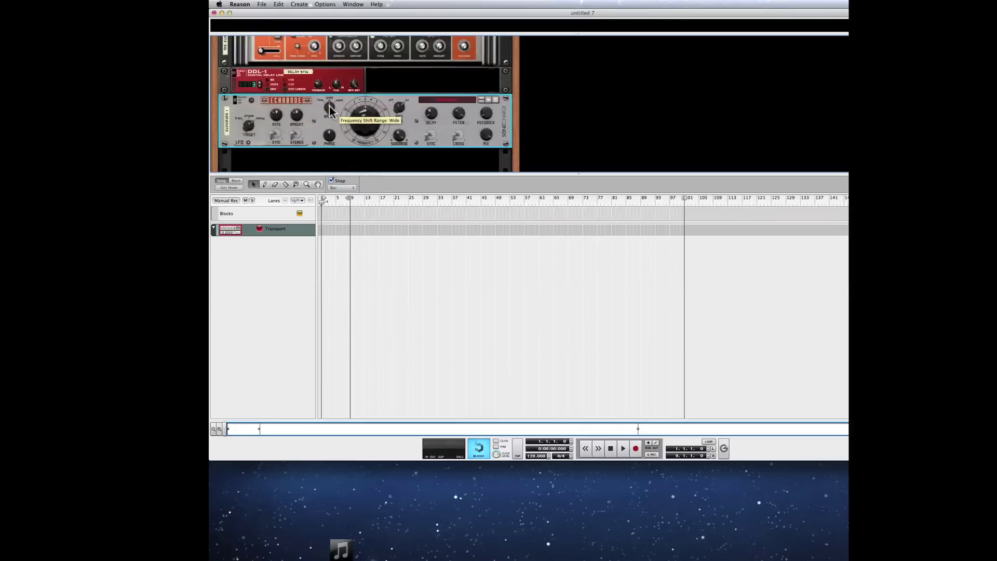
{"action": "mouse_move", "coordinate": [294, 140]}
{"action": "left_mouse_down"}
{"action": "mouse_move", "coordinate": [311, 139]}
{"action": "mouse_move", "coordinate": [292, 133]}
{"action": "left_mouse_up"}
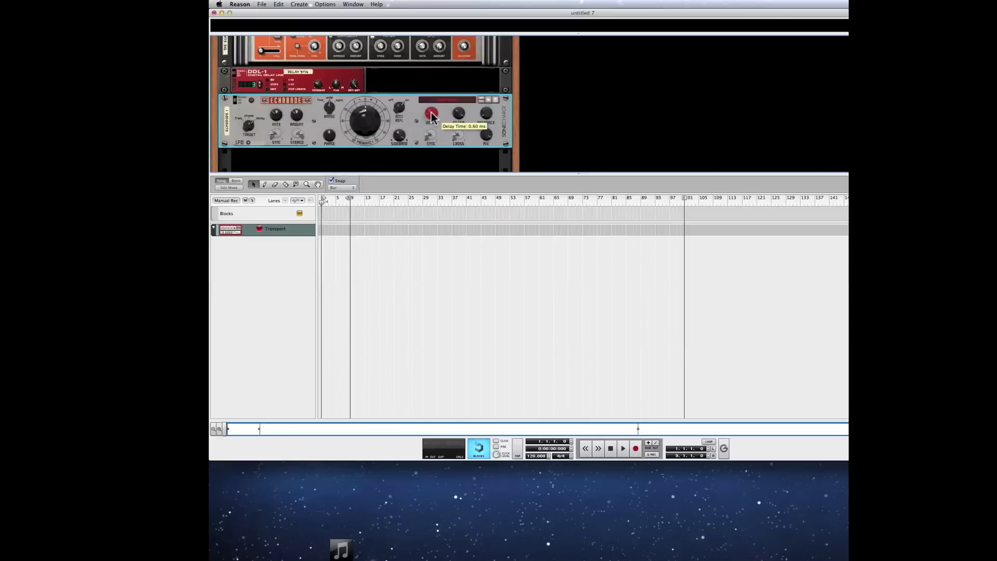
Step: Raise the Echobode delay time to about 3.37 ms and change its filter setting
{"action": "left_click_drag", "start_coordinate": [432, 115], "coordinate": [434, 115]}
{"action": "left_click", "coordinate": [465, 116]}
{"action": "left_click_drag", "start_coordinate": [466, 117], "coordinate": [488, 155]}
Step: Save the Echobode settings as a patch named 'Da Red' on the Desktop
{"action": "left_click", "coordinate": [493, 99]}
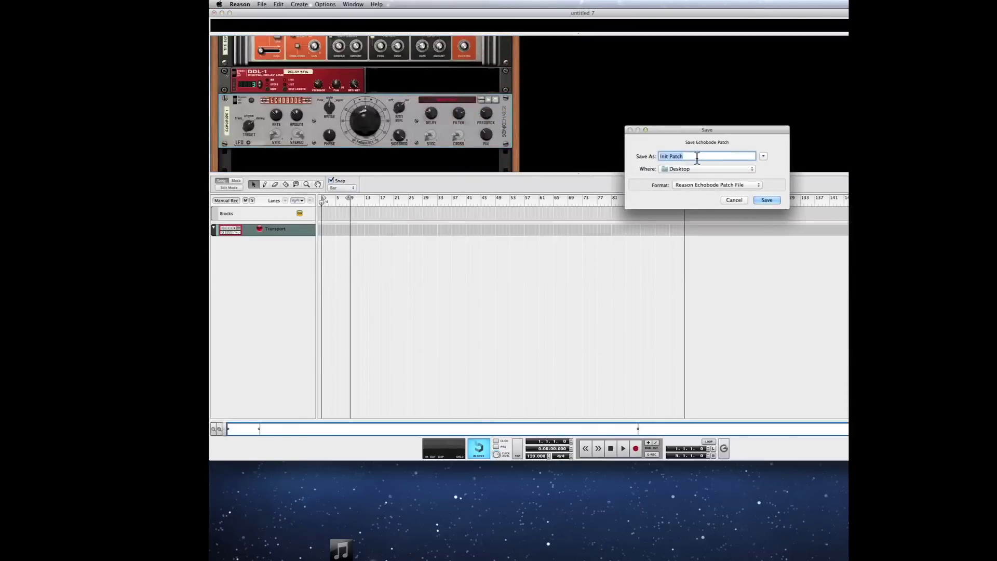
{"action": "left_click", "coordinate": [612, 157]}
{"action": "type", "text": "Da R"}
{"action": "type", "text": "ed"}
{"action": "left_click", "coordinate": [778, 202]}
{"action": "scroll", "coordinate": [322, 142], "scroll_direction": "down", "scroll_amount": 3}
{"action": "left_click", "coordinate": [298, 156]}
Step: Add a Thor Polysonic Synthesizer and record a single note onto its new track
{"action": "right_click", "coordinate": [298, 156]}
{"action": "mouse_move", "coordinate": [325, 199]}
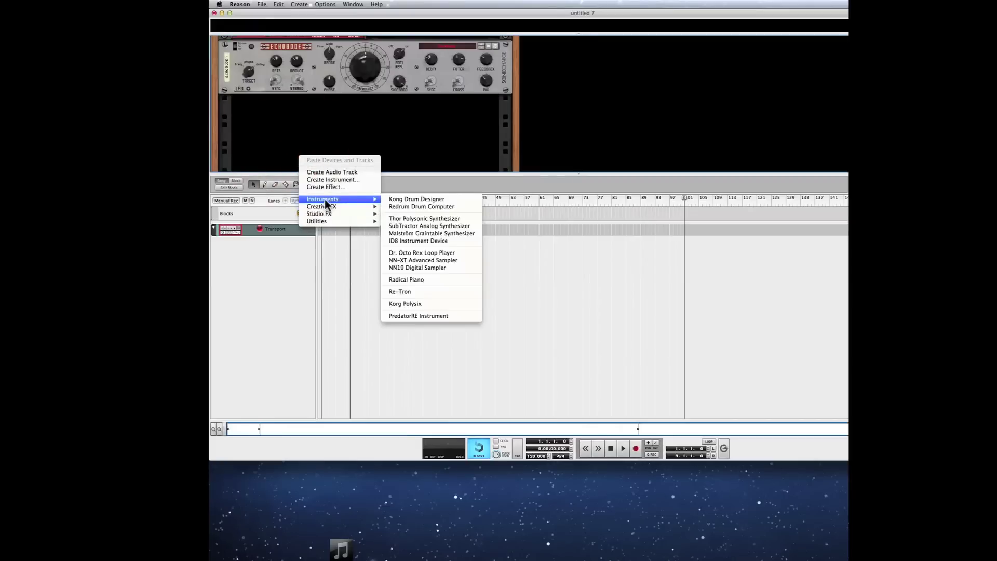
{"action": "left_click", "coordinate": [396, 218]}
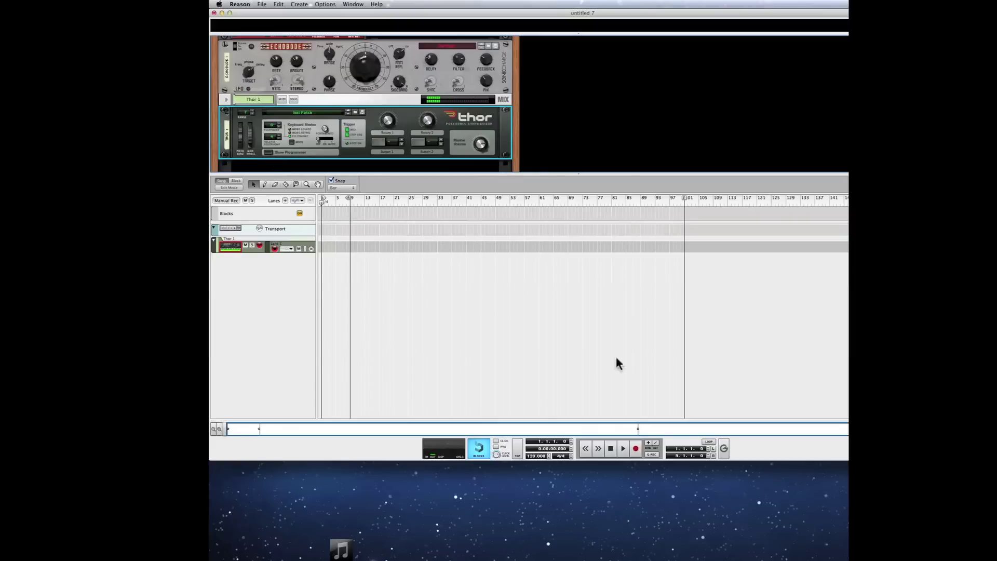
{"action": "left_click", "coordinate": [635, 449]}
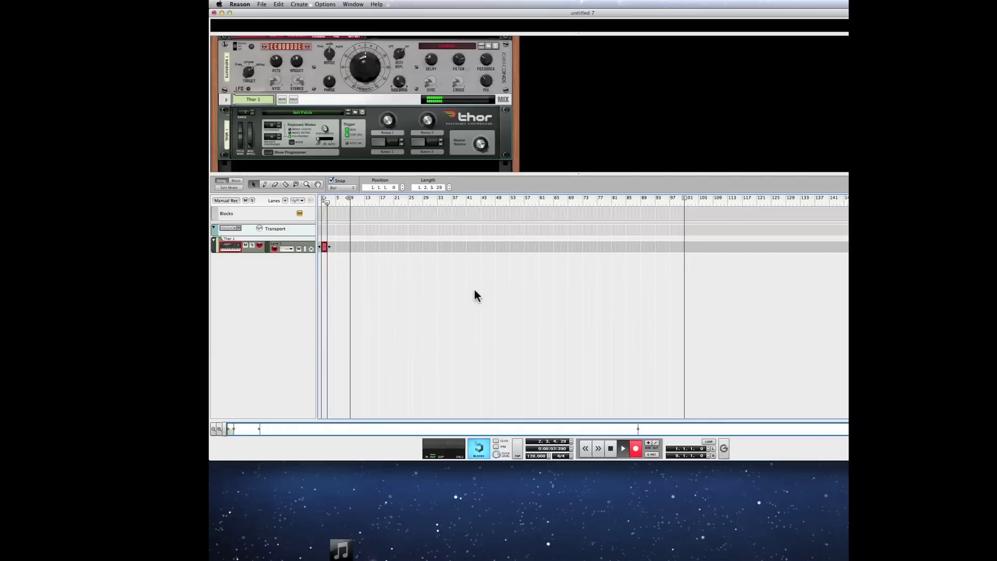
{"action": "key", "text": "space"}
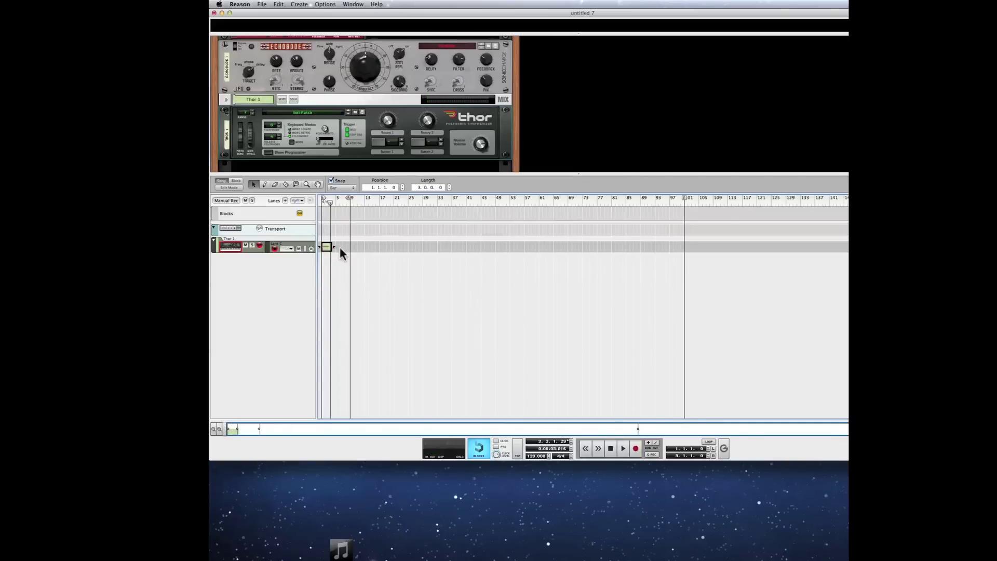
{"action": "left_click", "coordinate": [329, 248]}
Step: Shorten the recorded C2 note slightly and quantize its start to the grid
{"action": "double_click", "coordinate": [329, 248]}
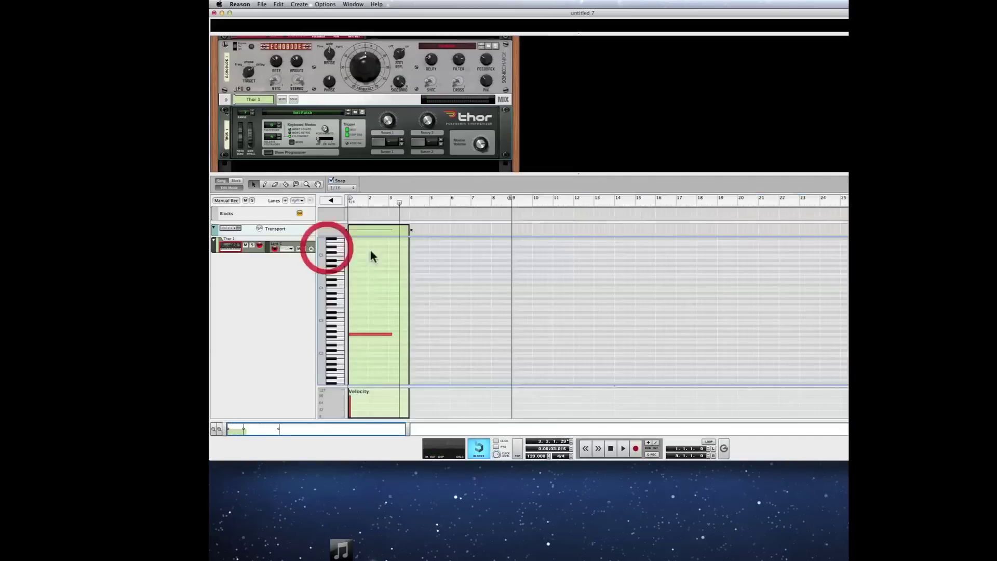
{"action": "left_click", "coordinate": [389, 335]}
{"action": "left_click_drag", "start_coordinate": [390, 336], "coordinate": [388, 336]}
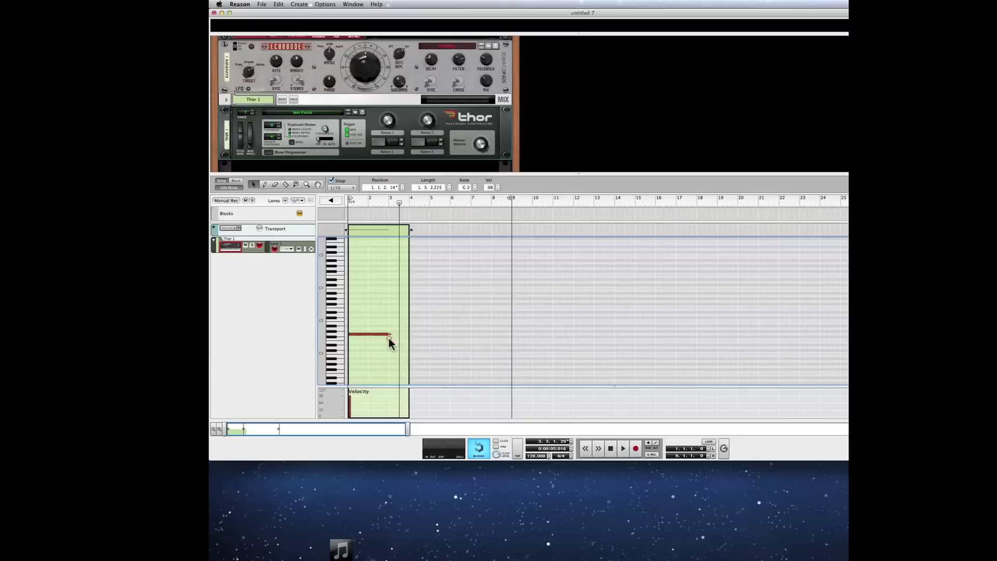
{"action": "left_click", "coordinate": [374, 325]}
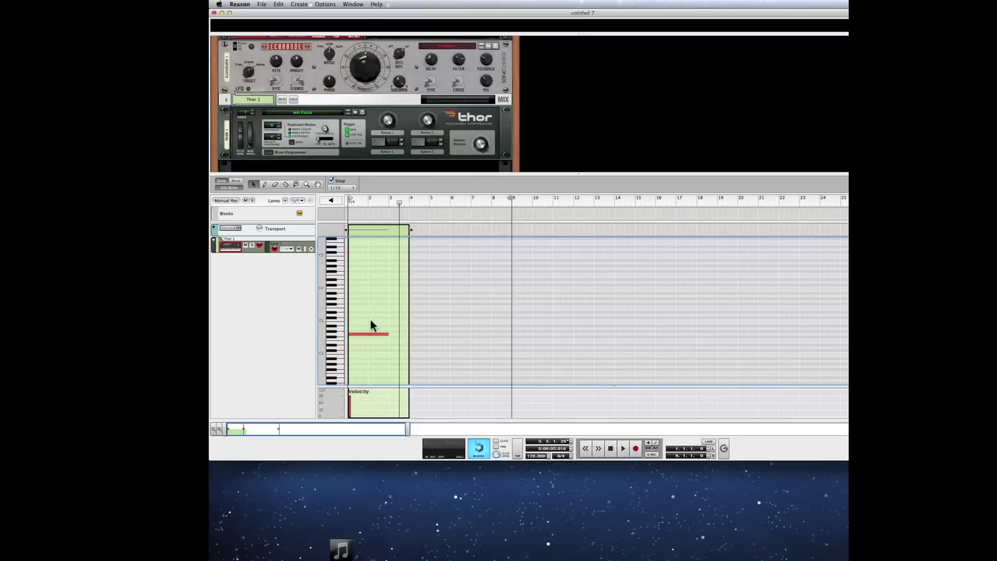
{"action": "left_click_drag", "start_coordinate": [372, 330], "coordinate": [381, 347]}
{"action": "key", "text": "super+k"}
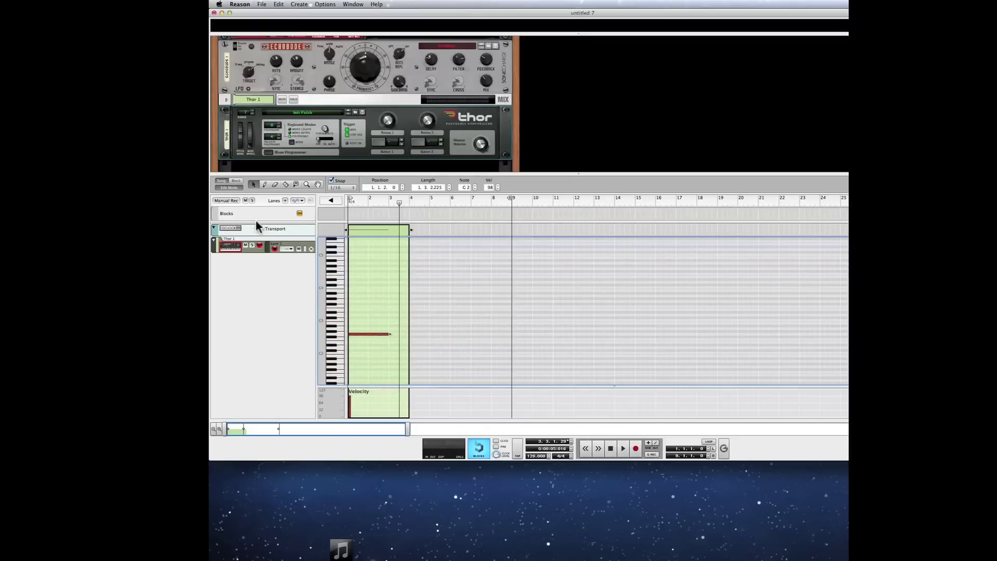
{"action": "left_click", "coordinate": [225, 185]}
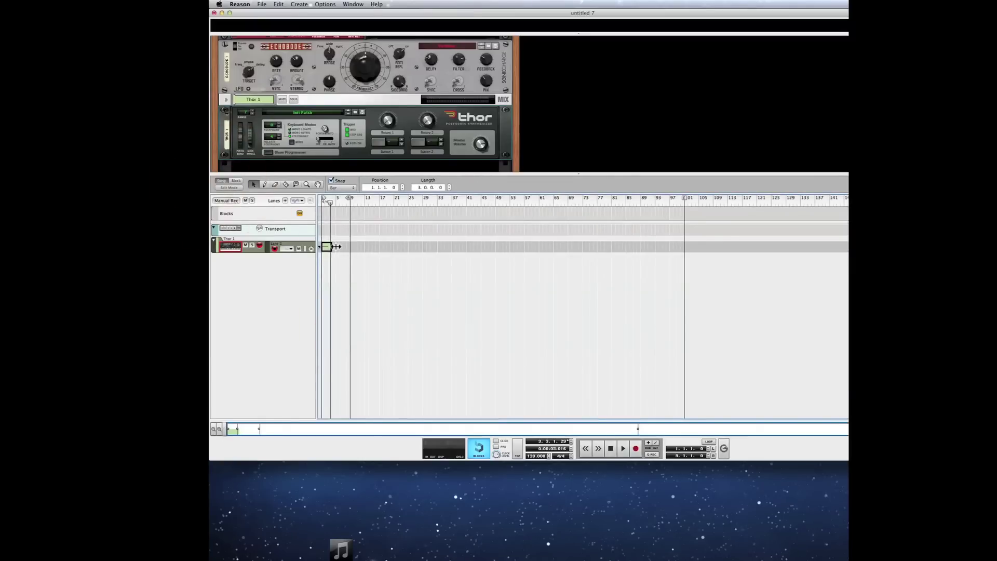
Step: Make the Thor clip two bars long, duplicate it forward, and show Thor's programmer
{"action": "left_click_drag", "start_coordinate": [330, 247], "coordinate": [336, 246]}
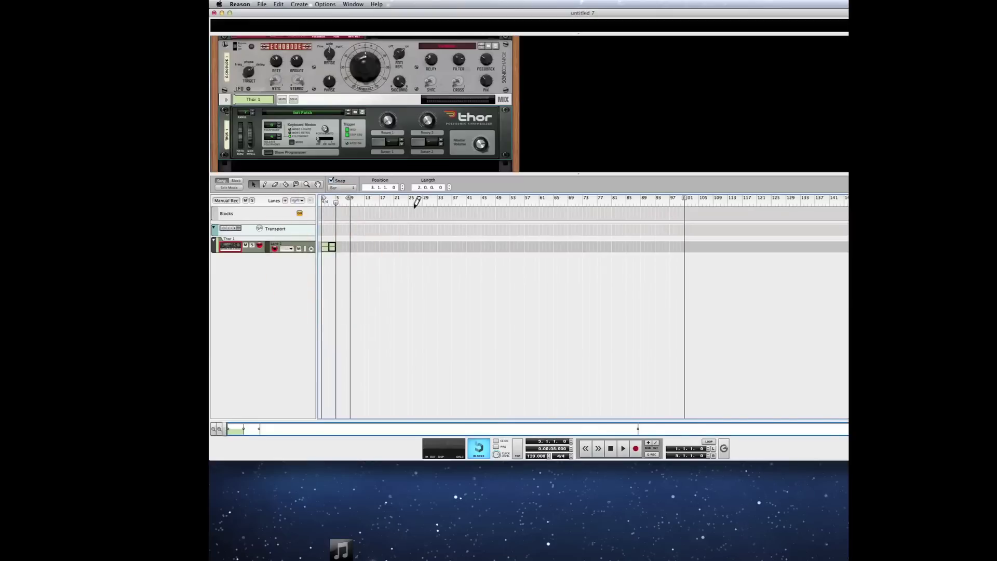
{"action": "key", "text": "super+d"}
{"action": "key", "text": "super+d"}
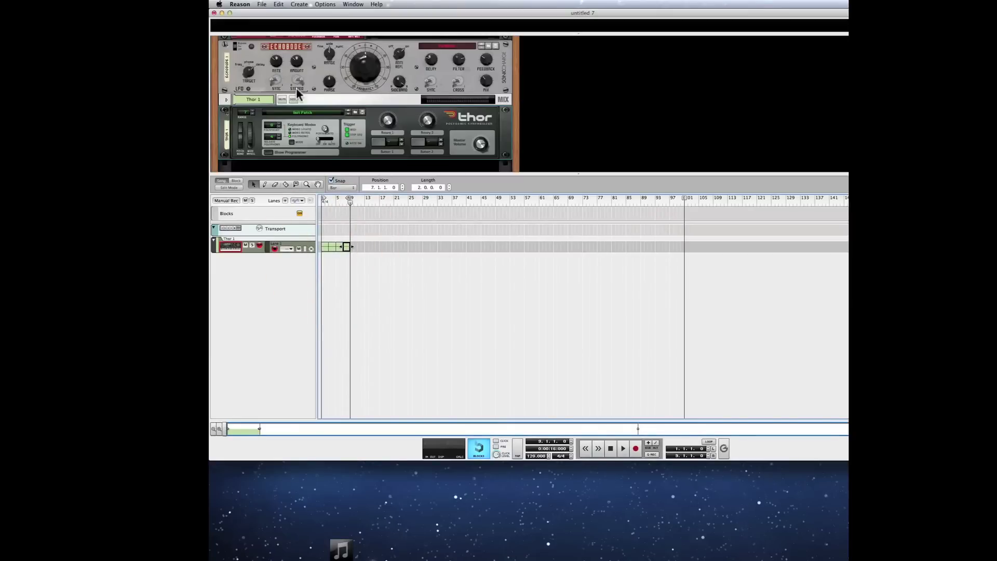
{"action": "left_click", "coordinate": [322, 198]}
Step: Play the loop from bar 1, then enlarge the rack area to show all of Thor
{"action": "left_click", "coordinate": [269, 151]}
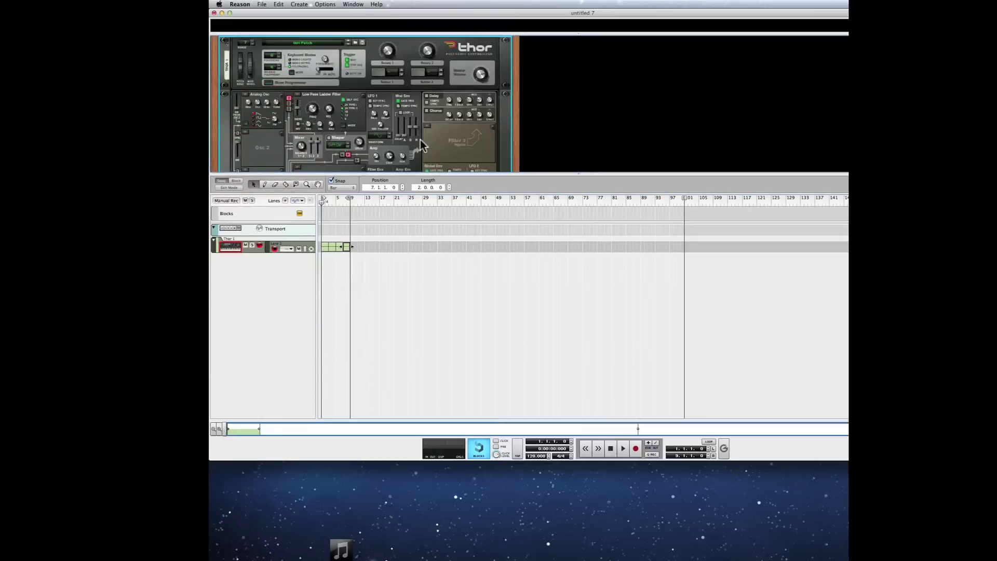
{"action": "scroll", "coordinate": [413, 142], "scroll_direction": "down", "scroll_amount": 3}
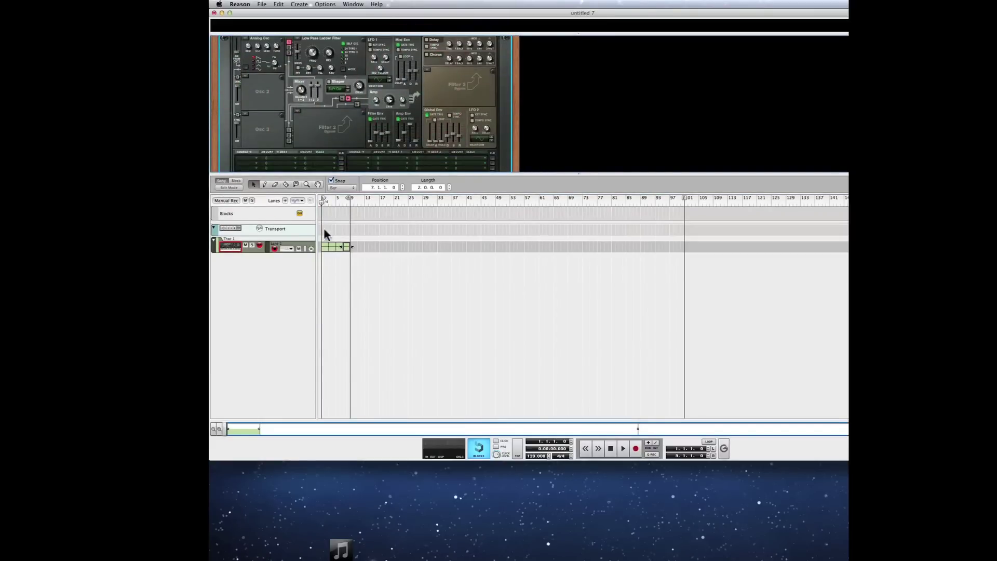
{"action": "key", "text": "space"}
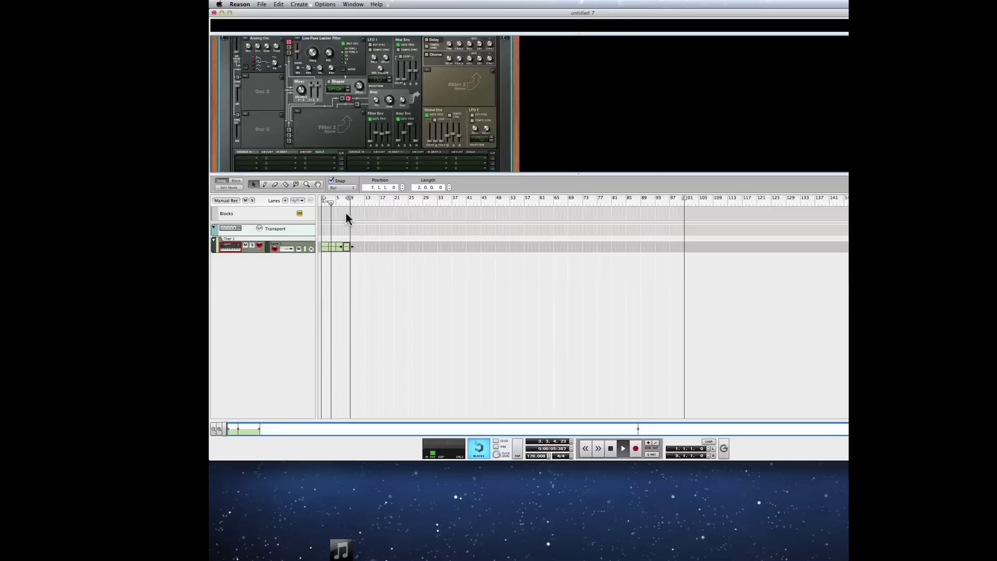
{"action": "key", "text": "space"}
{"action": "scroll", "coordinate": [323, 120], "scroll_direction": "up", "scroll_amount": 3}
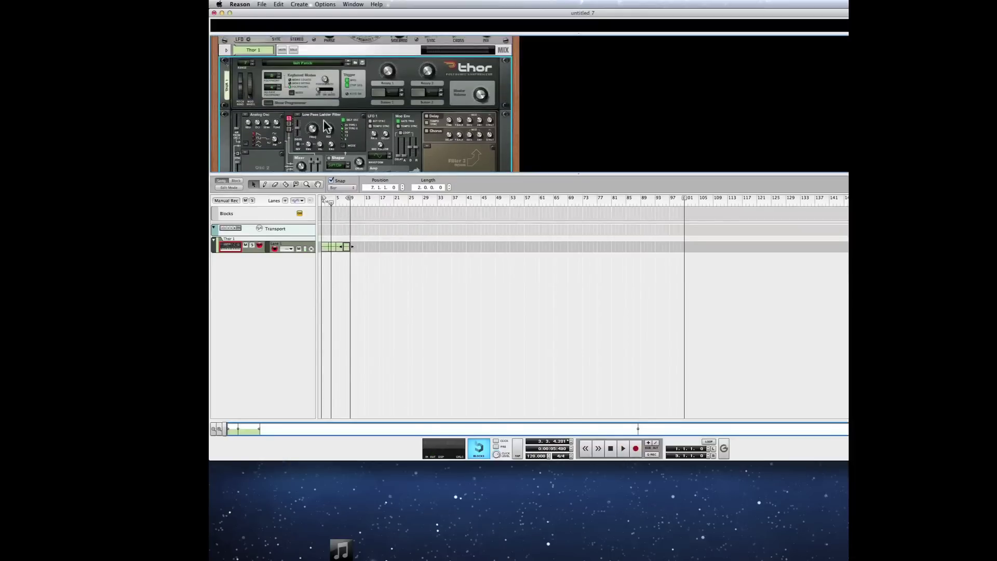
{"action": "left_click_drag", "start_coordinate": [345, 175], "coordinate": [345, 281]}
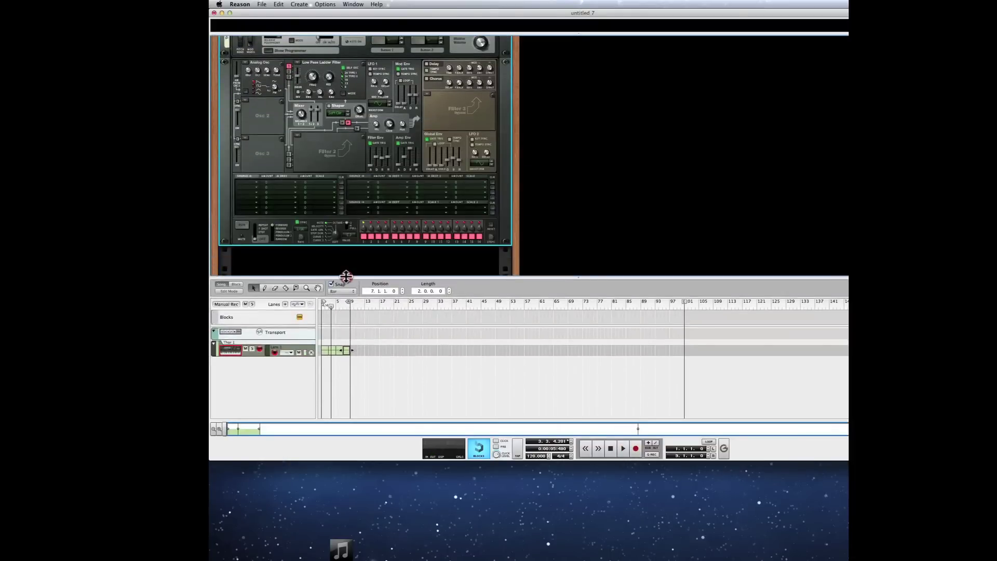
Step: Add an Echobode Frequency Shifter Delay under Thor and load a saved Desktop patch into it
{"action": "right_click", "coordinate": [339, 182]}
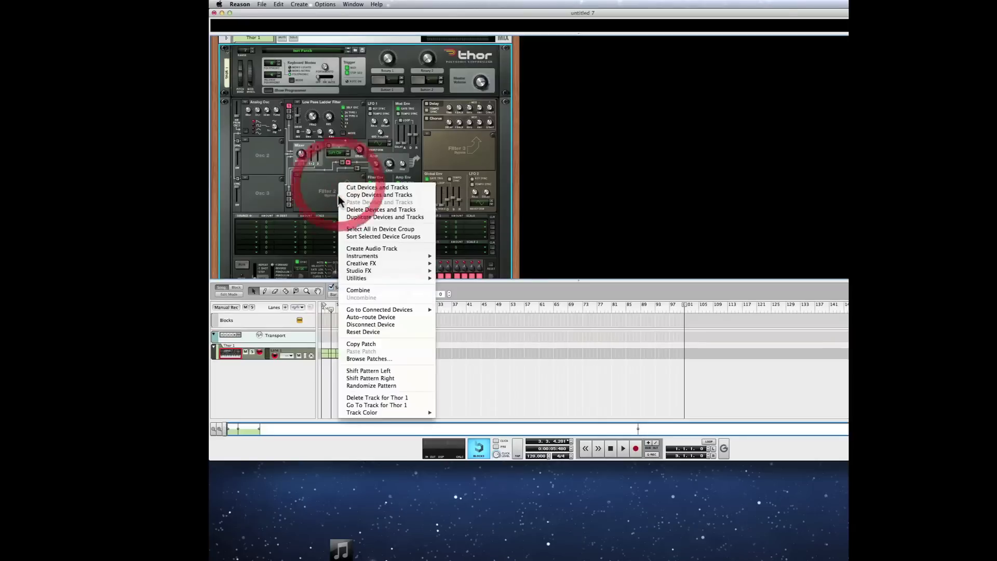
{"action": "mouse_move", "coordinate": [371, 272]}
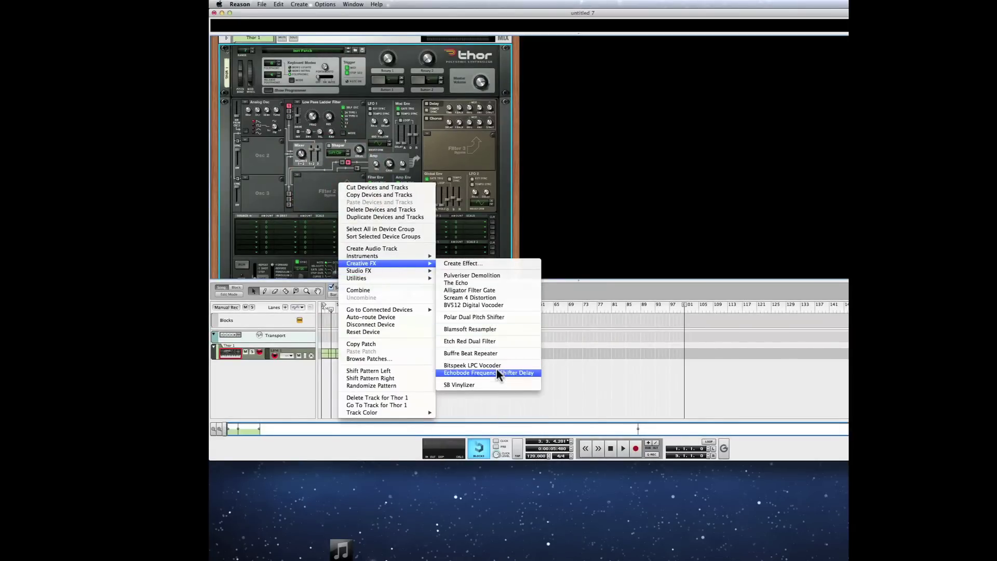
{"action": "left_click", "coordinate": [496, 369]}
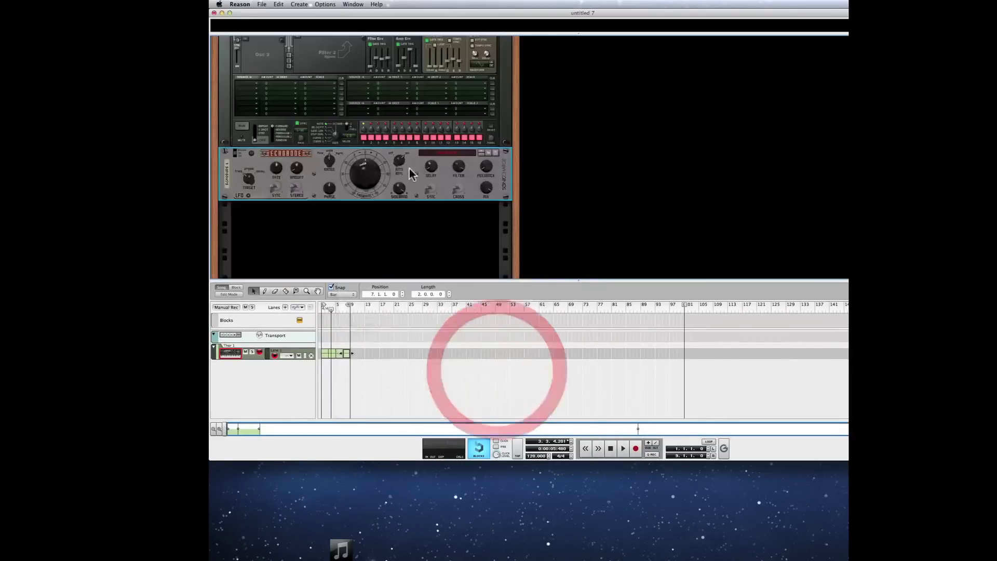
{"action": "left_click", "coordinate": [491, 154]}
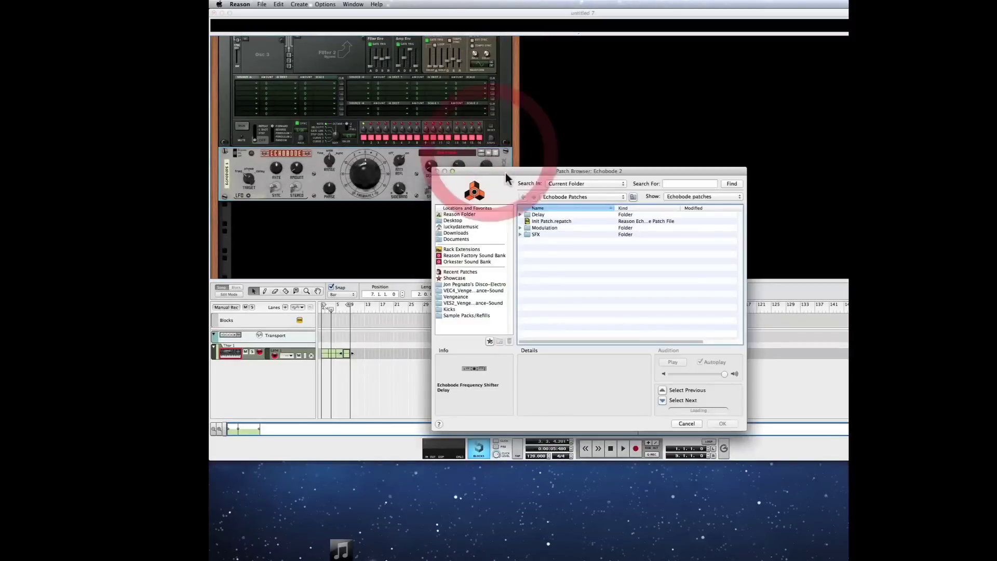
{"action": "left_click", "coordinate": [470, 221]}
{"action": "double_click", "coordinate": [547, 223]}
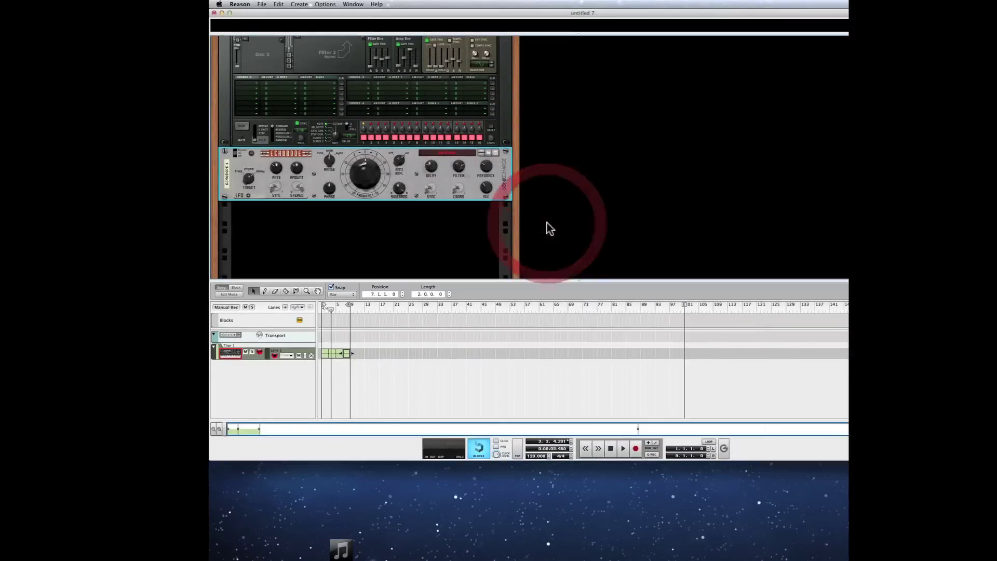
Step: Play the Thor loop from bar 1 to hear it through the Echobode
{"action": "left_click_drag", "start_coordinate": [332, 307], "coordinate": [295, 308]}
{"action": "key", "text": "space"}
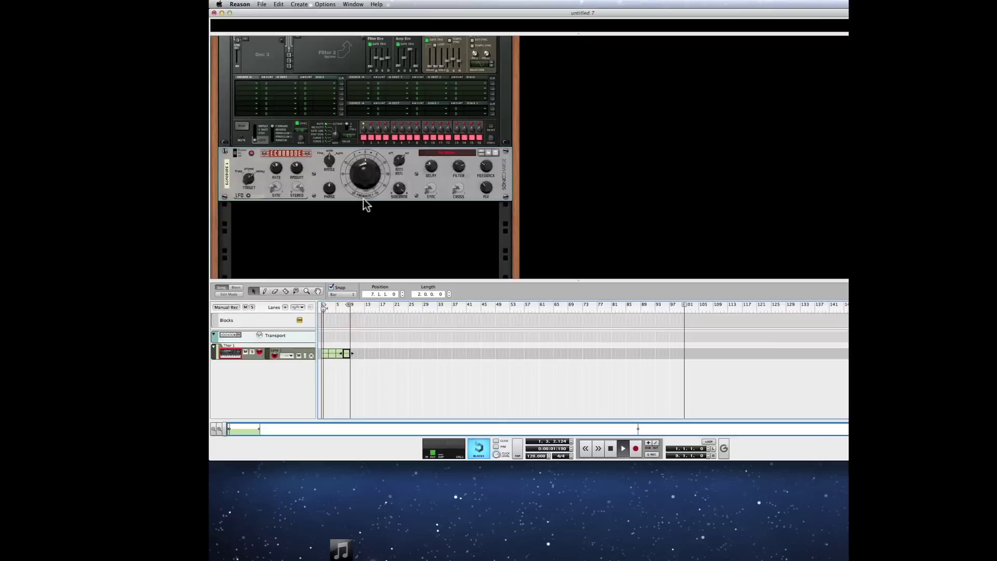
{"action": "mouse_move", "coordinate": [367, 180]}
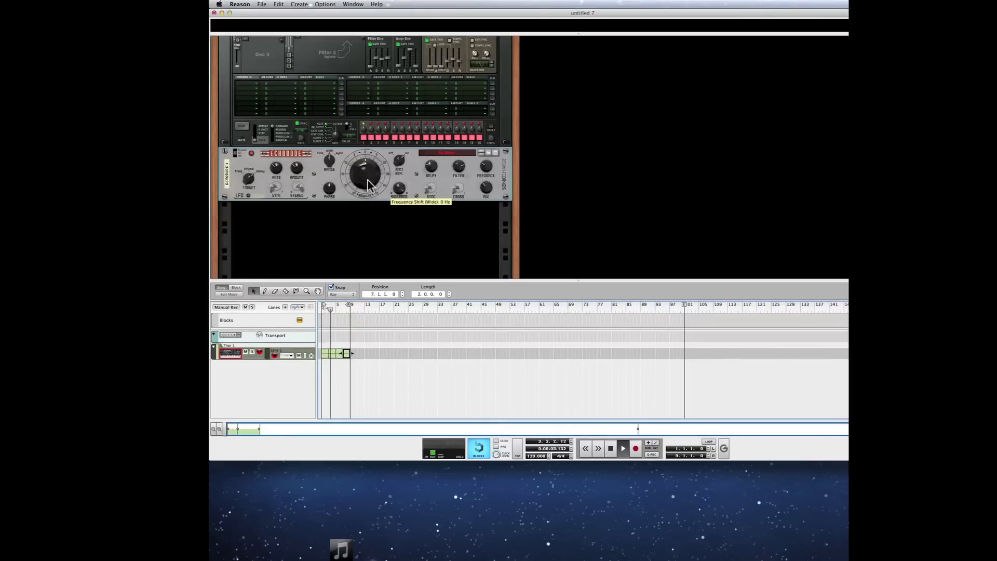
{"action": "key", "text": "space"}
Step: Replay from the start while sweeping the Echobode frequency shift up to 776 Hz
{"action": "left_click", "coordinate": [294, 292]}
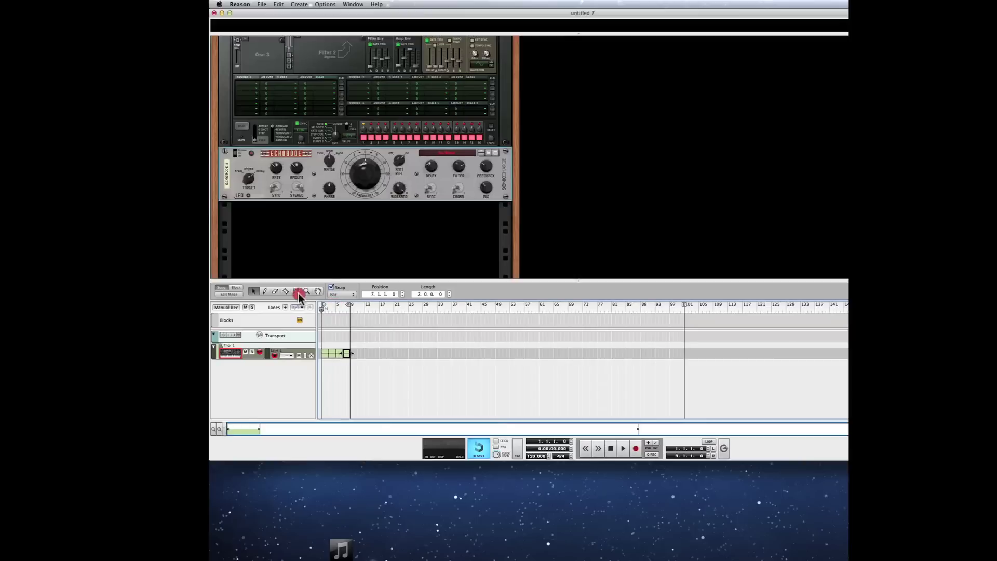
{"action": "key", "text": "space"}
{"action": "left_click", "coordinate": [367, 180]}
{"action": "mouse_move", "coordinate": [367, 180]}
{"action": "left_mouse_down"}
{"action": "mouse_move", "coordinate": [362, 200]}
{"action": "mouse_move", "coordinate": [365, 170]}
{"action": "mouse_move", "coordinate": [374, 194]}
{"action": "mouse_move", "coordinate": [370, 186]}
{"action": "left_mouse_up"}
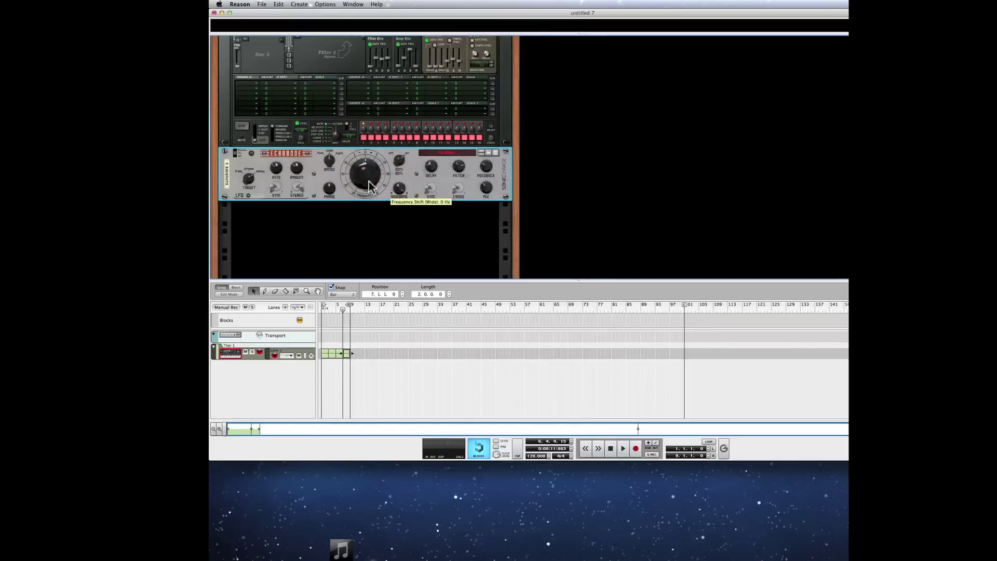
Step: Create a Frequency automation lane for the Echobode and draw a clip over the opening bars
{"action": "right_click", "coordinate": [371, 185]}
{"action": "left_click", "coordinate": [380, 188]}
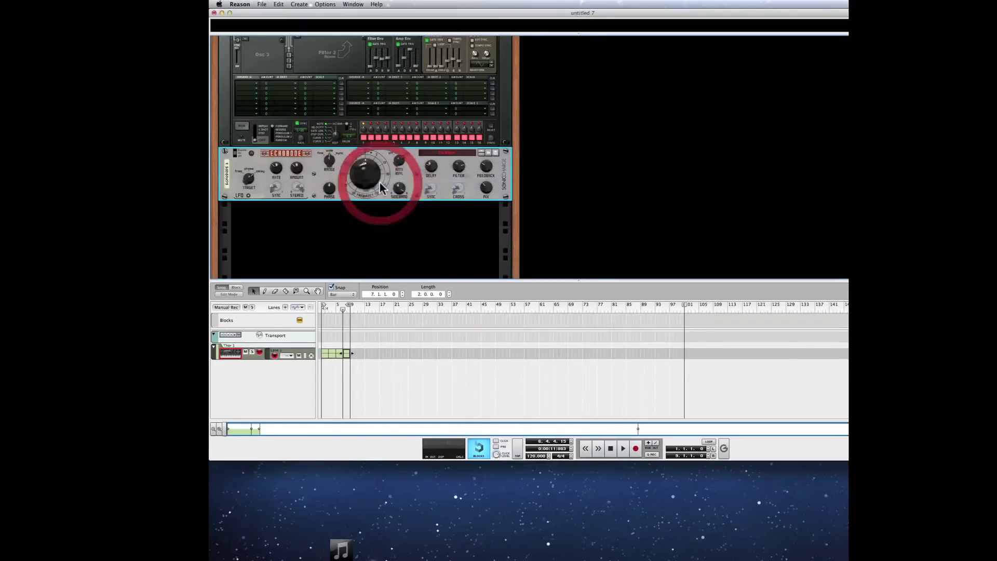
{"action": "left_click", "coordinate": [263, 292]}
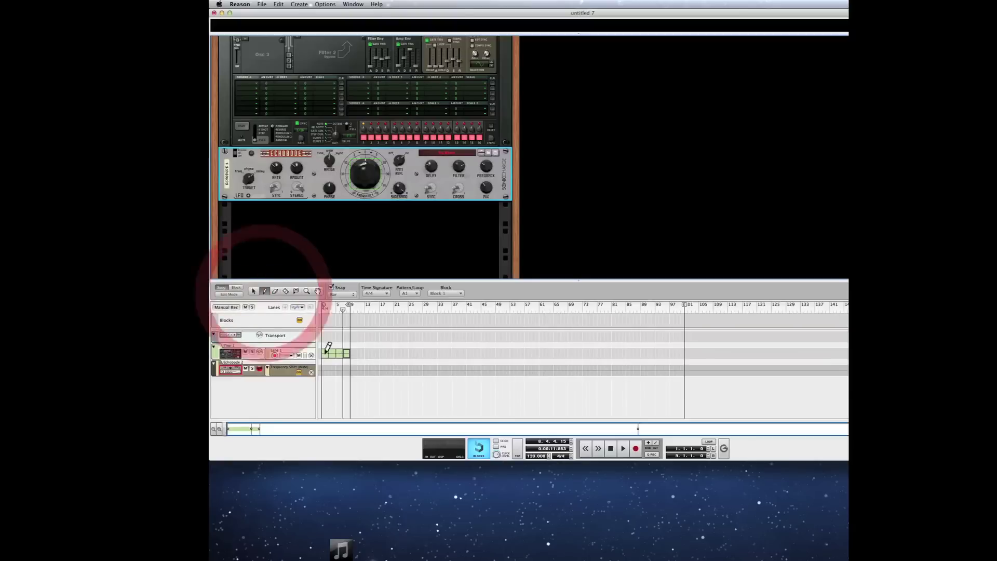
{"action": "mouse_move", "coordinate": [325, 370]}
{"action": "left_mouse_down"}
{"action": "mouse_move", "coordinate": [357, 369]}
{"action": "mouse_move", "coordinate": [347, 373]}
{"action": "left_mouse_up"}
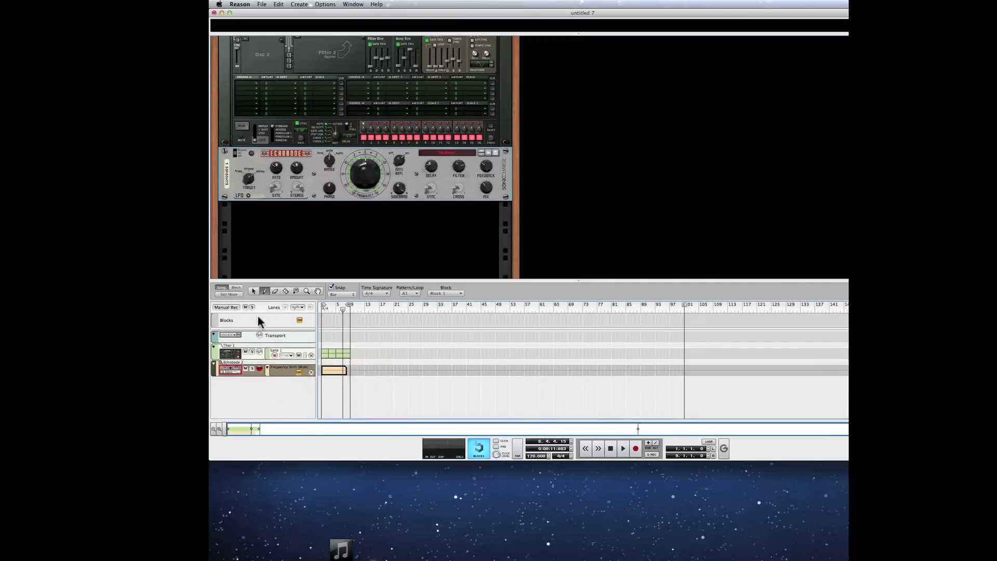
{"action": "left_click", "coordinate": [253, 291]}
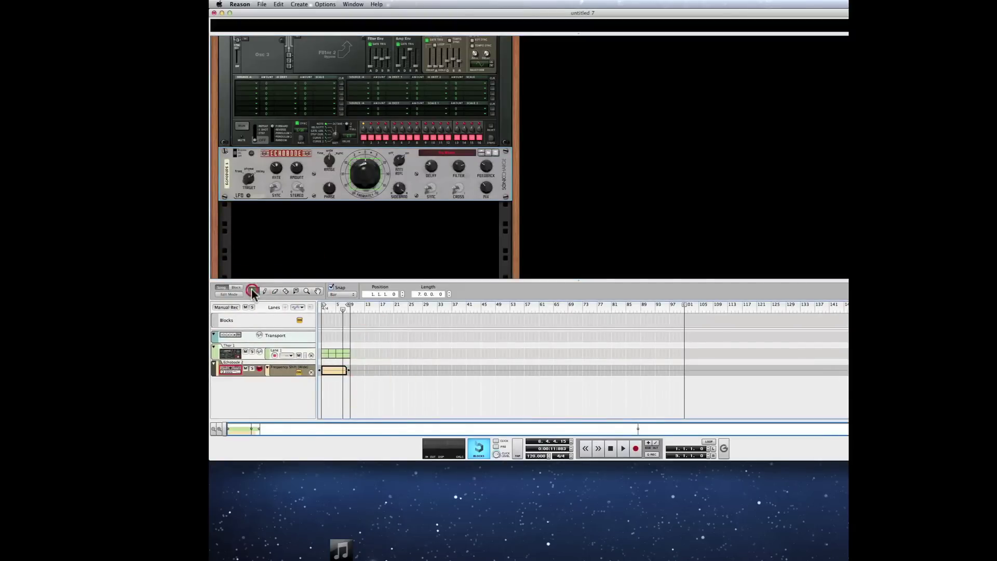
Step: Draw a ramp from 341 Hz to 4998 Hz in the clip and play it from the start
{"action": "double_click", "coordinate": [348, 370]}
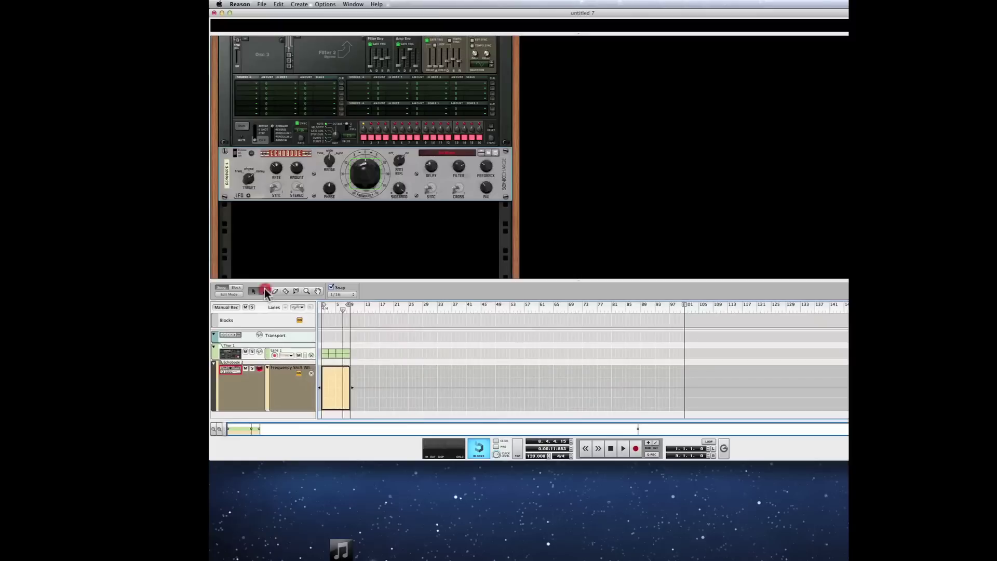
{"action": "left_click", "coordinate": [263, 291]}
{"action": "left_click", "coordinate": [323, 383]}
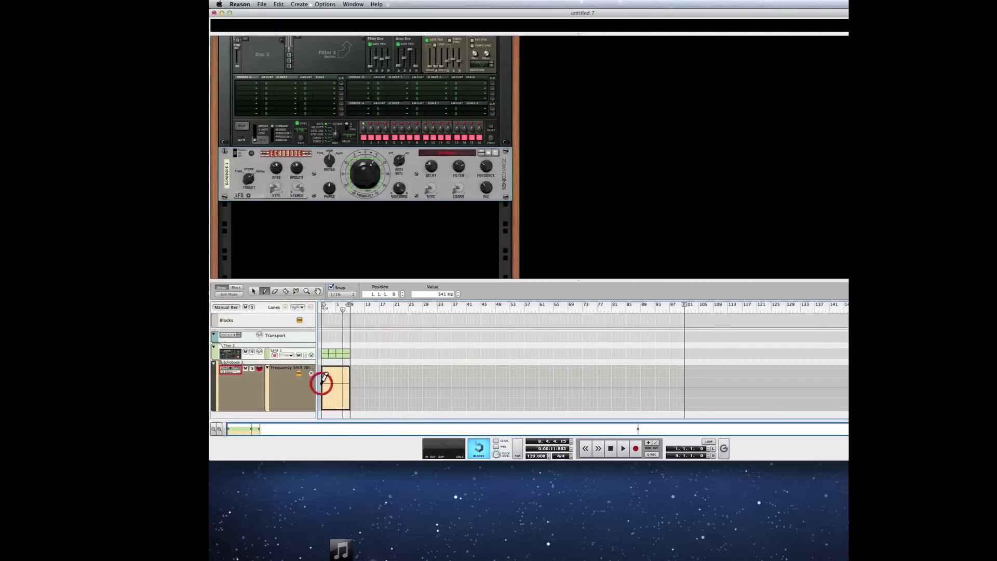
{"action": "left_click", "coordinate": [352, 373]}
{"action": "left_click", "coordinate": [290, 307]}
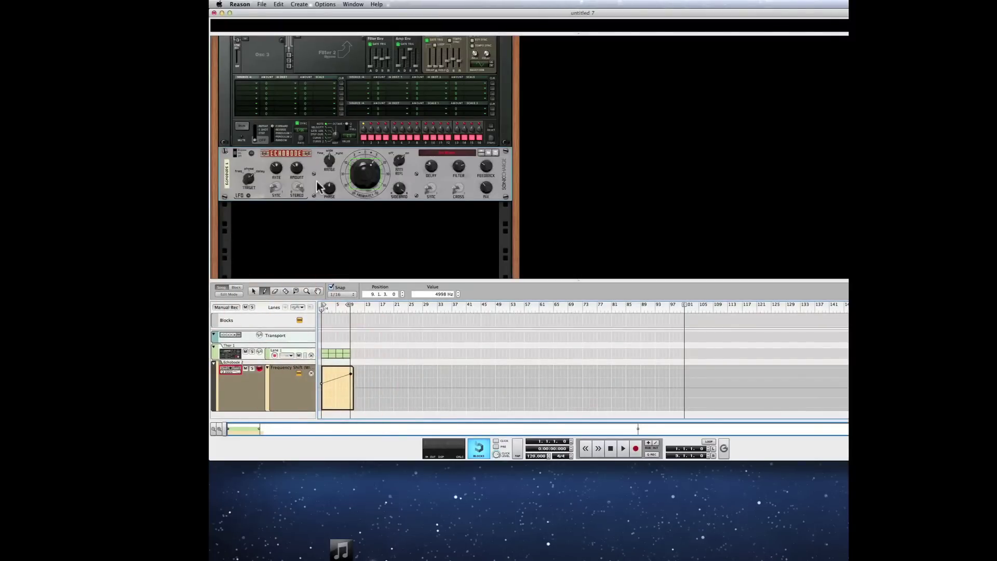
{"action": "key", "text": "space"}
{"action": "left_click", "coordinate": [301, 4]}
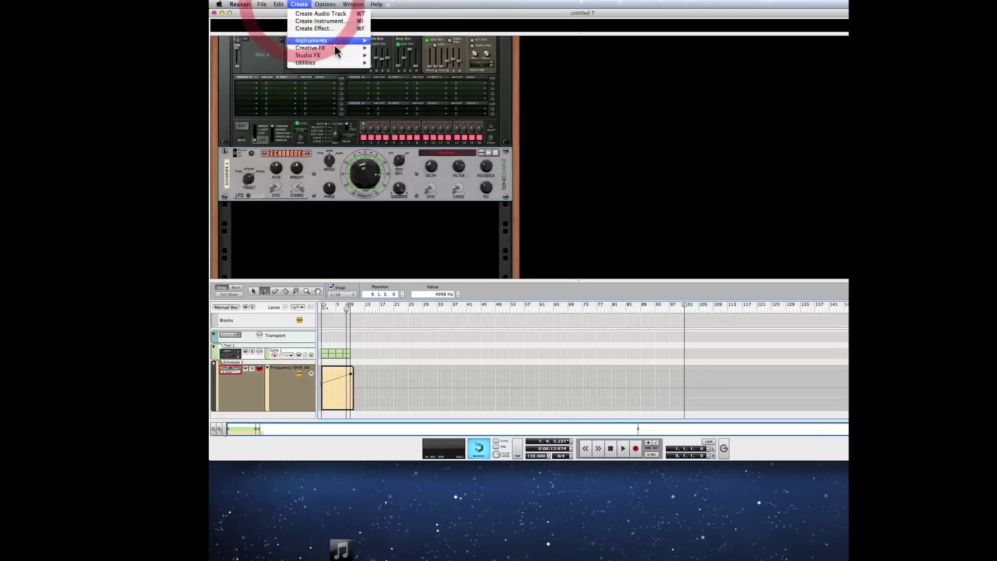
{"action": "mouse_move", "coordinate": [337, 49]}
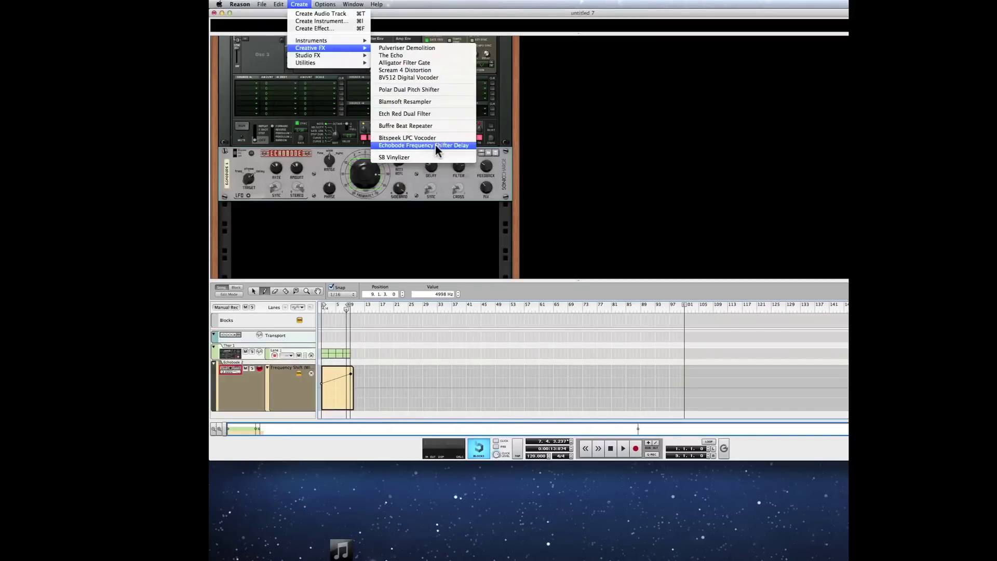
{"action": "left_click", "coordinate": [389, 211]}
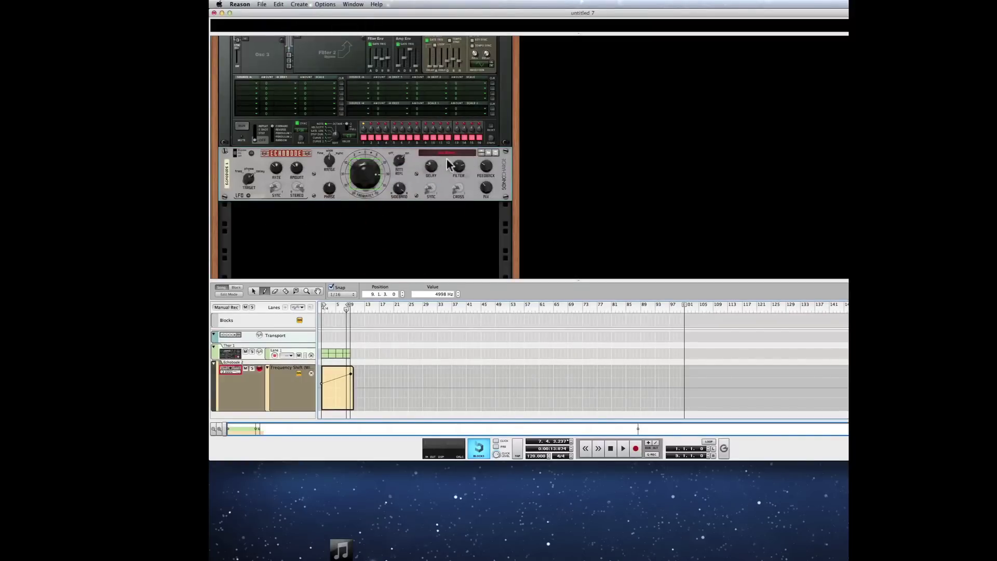